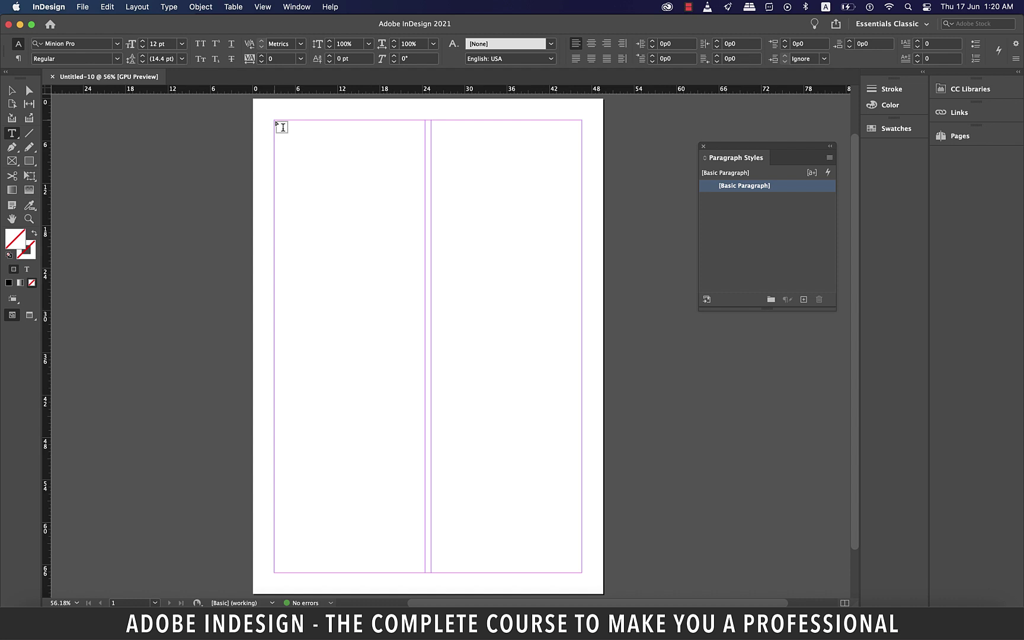
Draw a text frame from the top-left to bottom-right margin corner, splitting it into two columns
left_click_drag(276, 122, 584, 575)
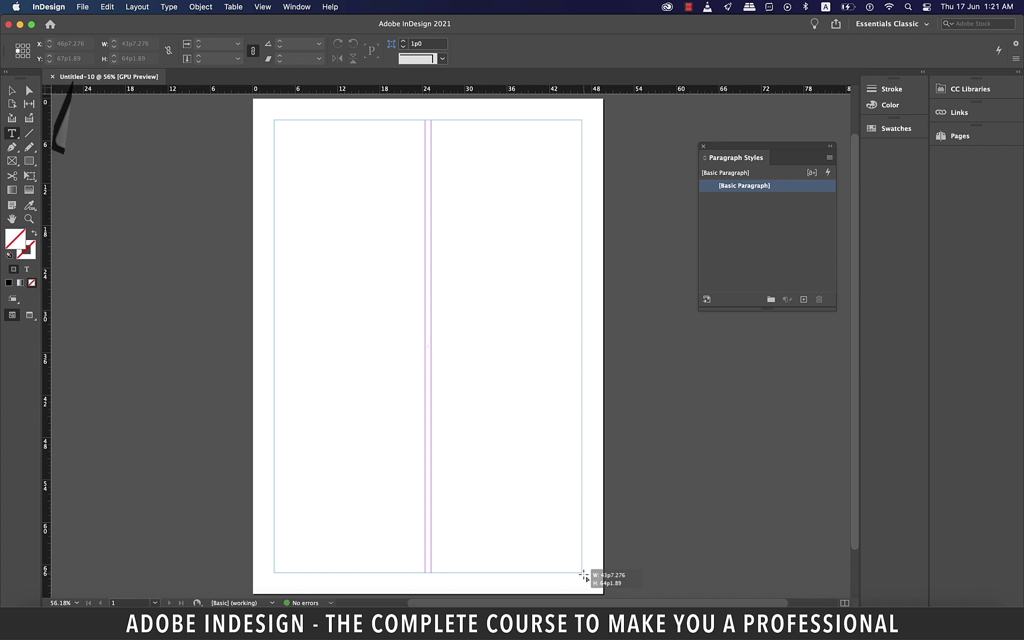
key("Right")
left_click_drag(584, 575, 584, 576)
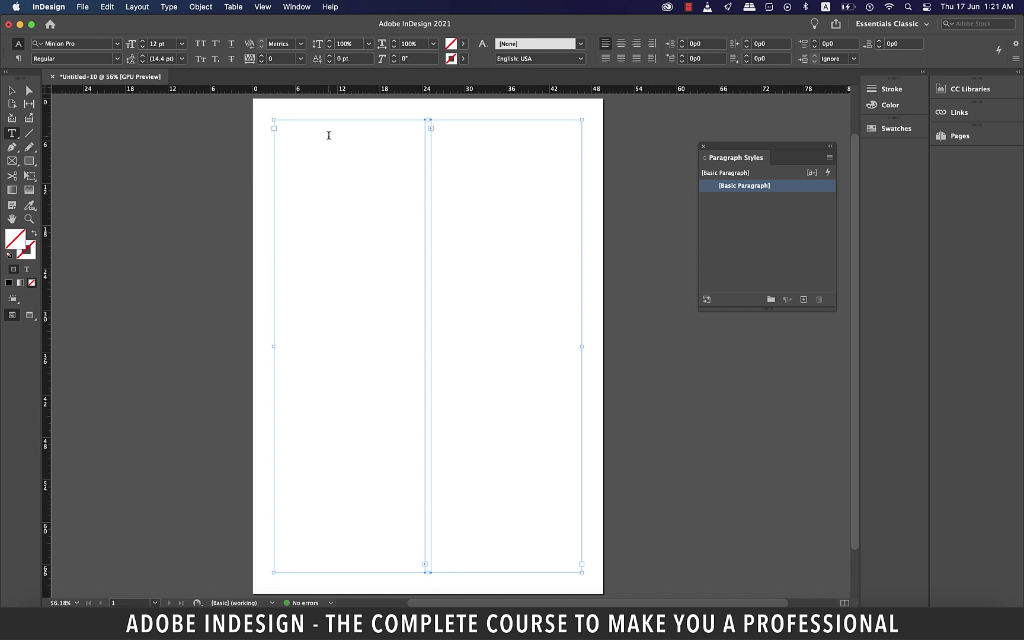
Fill the new text frame with placeholder text
left_click(328, 135)
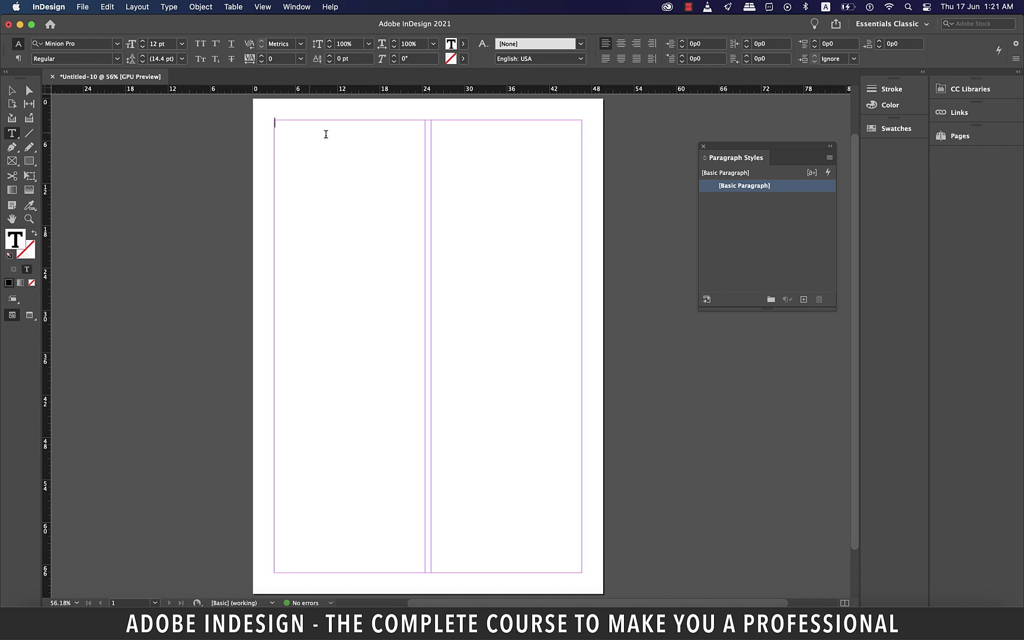
right_click(309, 135)
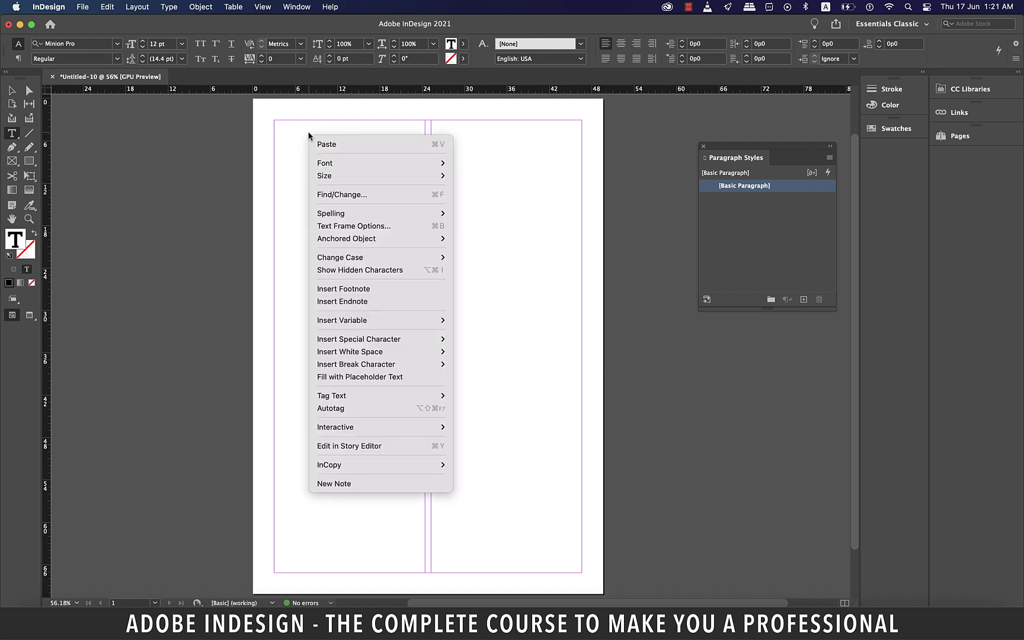
left_click(389, 378)
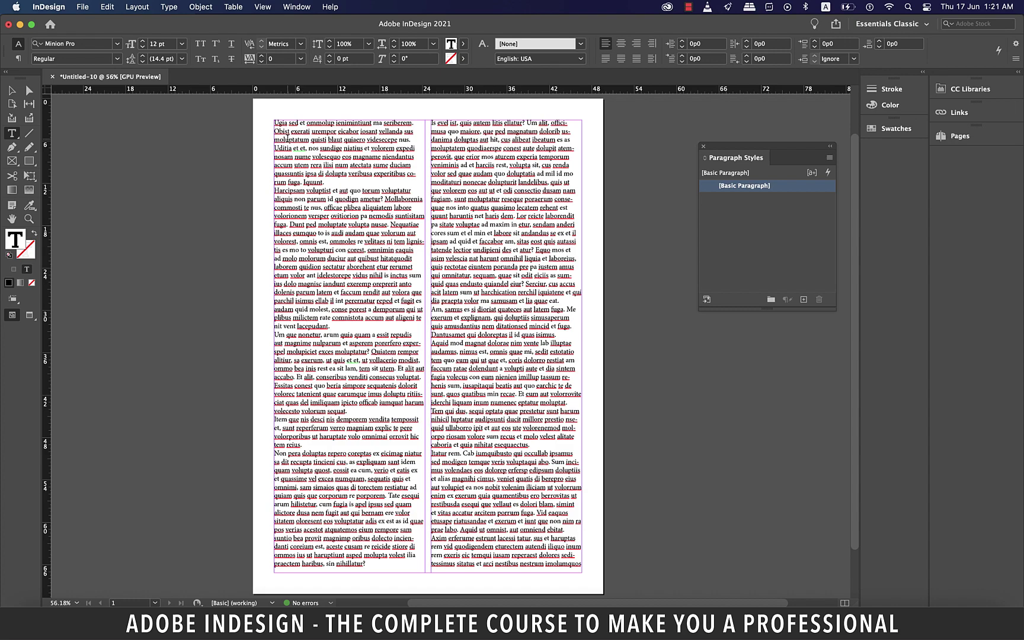
key("super+equal")
key("super+equal")
key("super+equal")
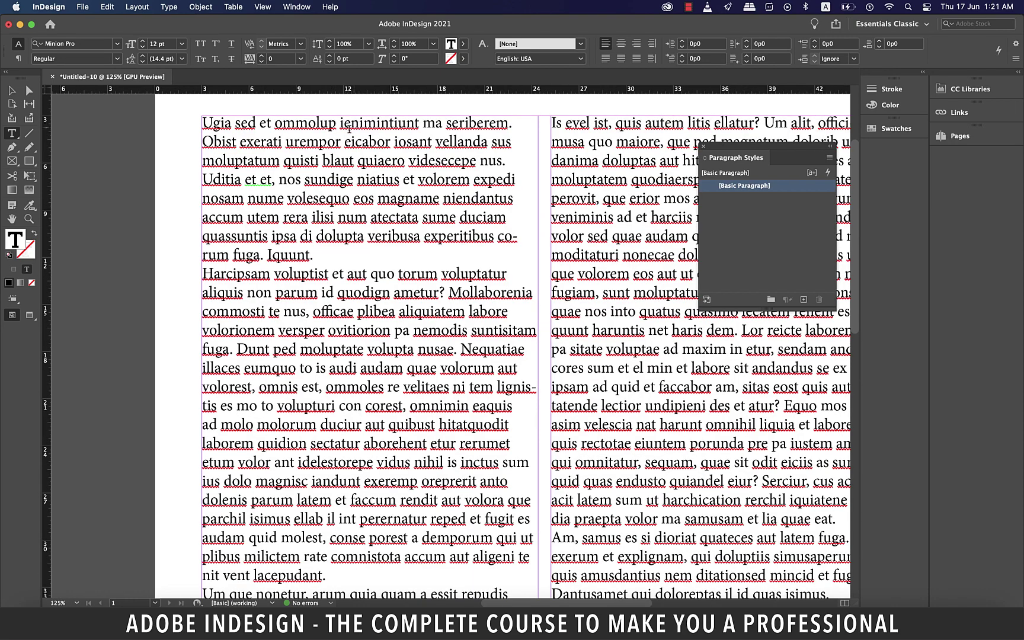
Put 'Ugia sed et ommolup' on its own line in dark red (C=15 M=100 Y=100 K=0) Trebuchet MS Bold
left_click(341, 125)
key("Return")
key("Return")
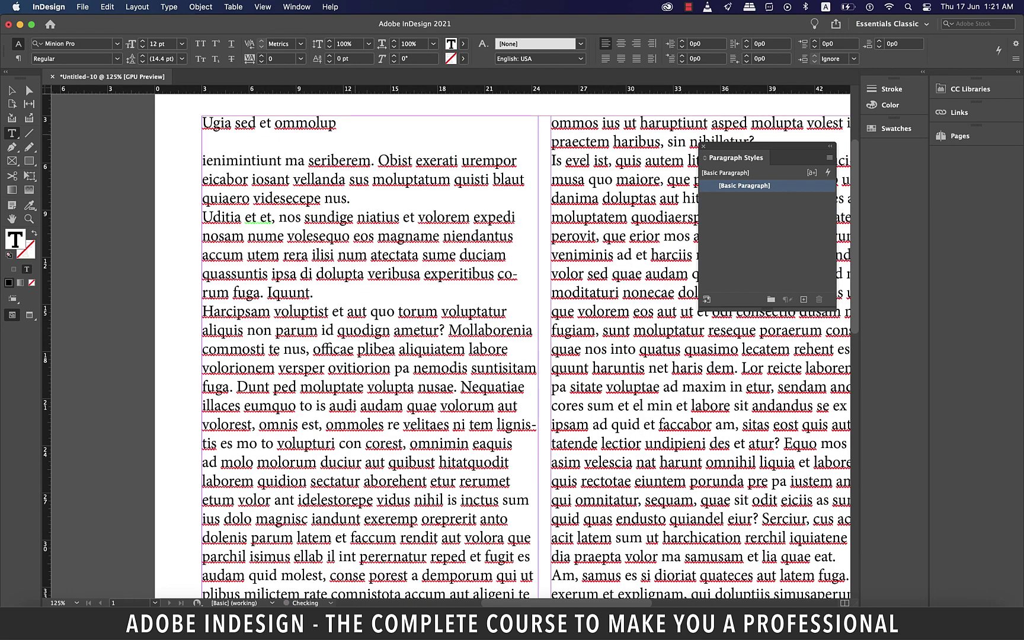
type("L")
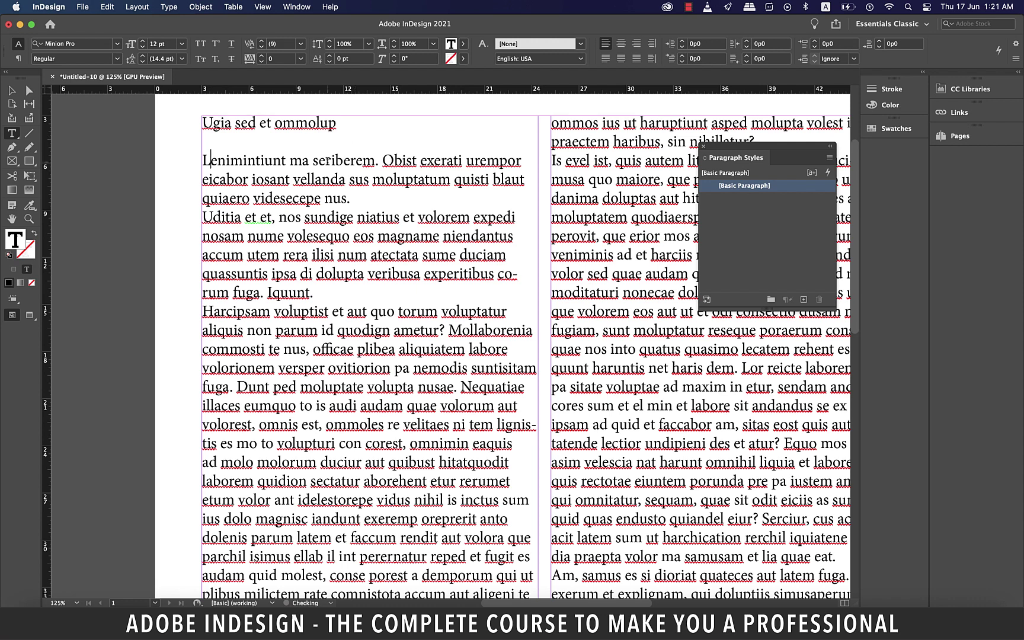
left_click_drag(337, 123, 153, 118)
left_click(71, 43)
type("Treb")
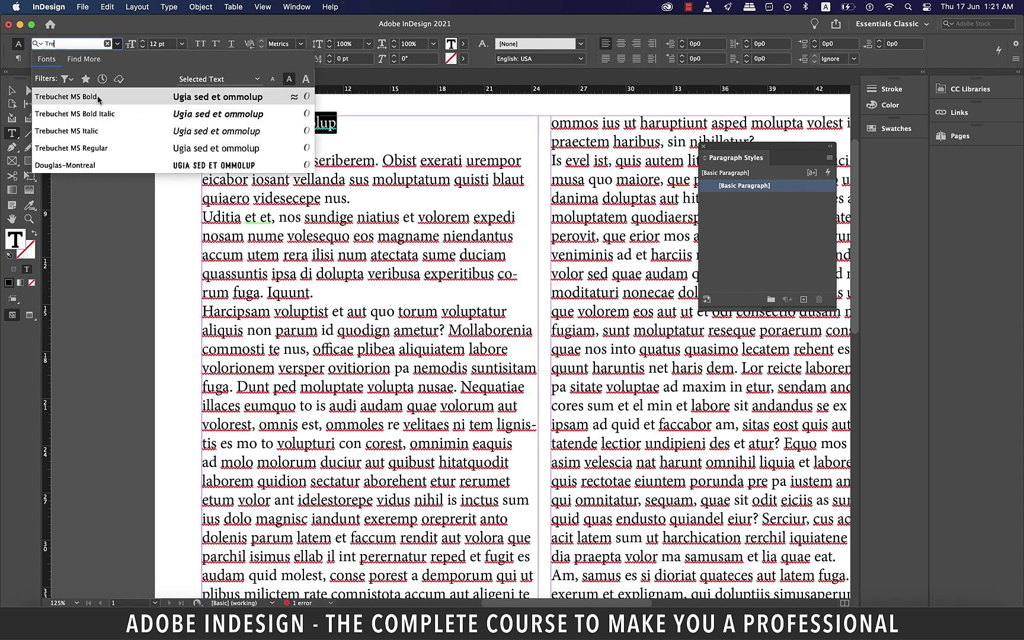
left_click(99, 100)
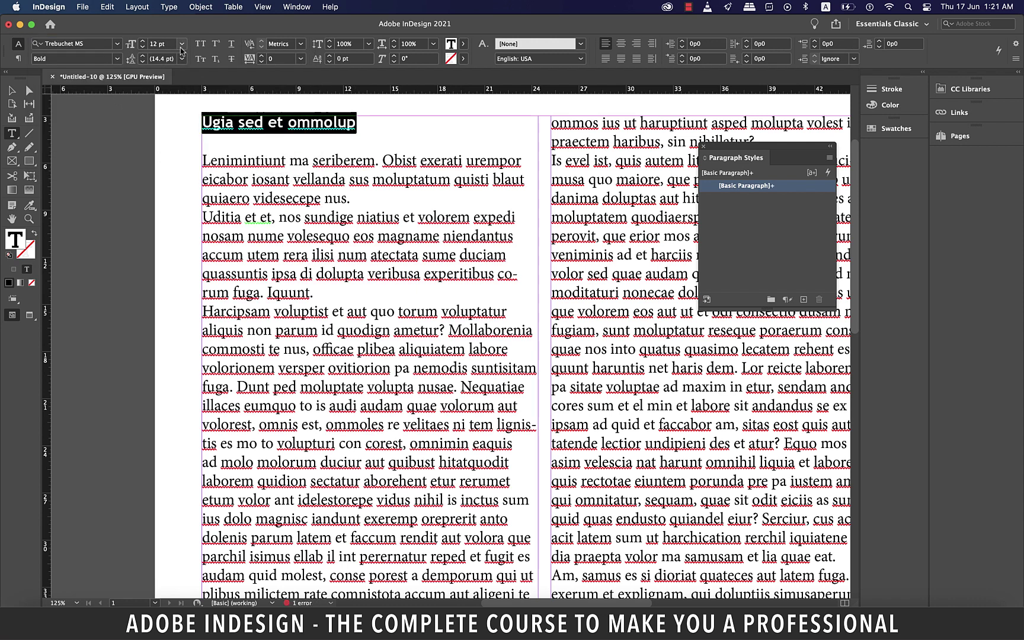
left_click(463, 44)
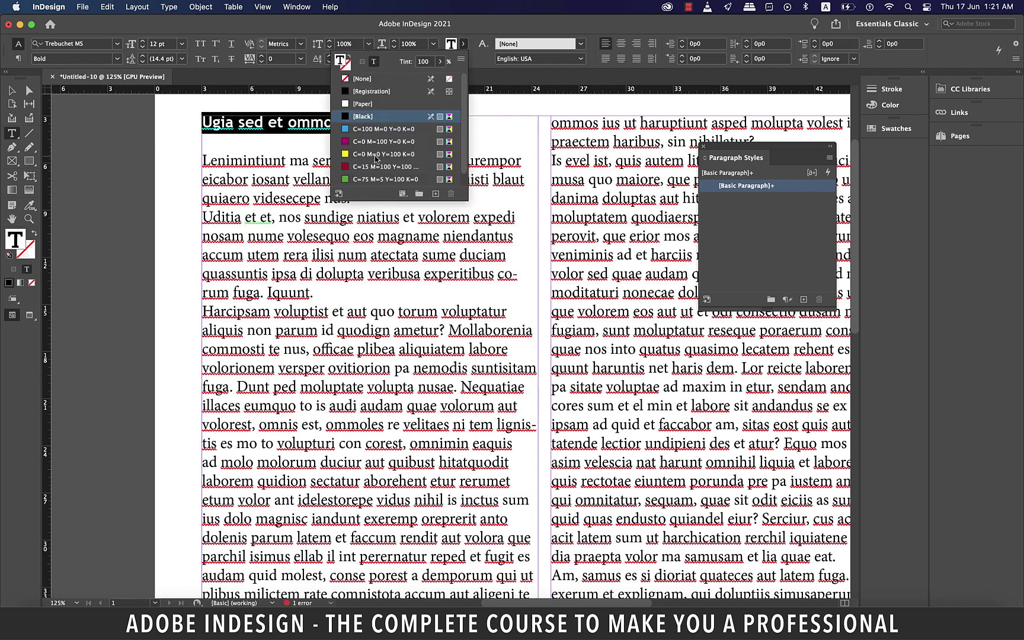
left_click(374, 156)
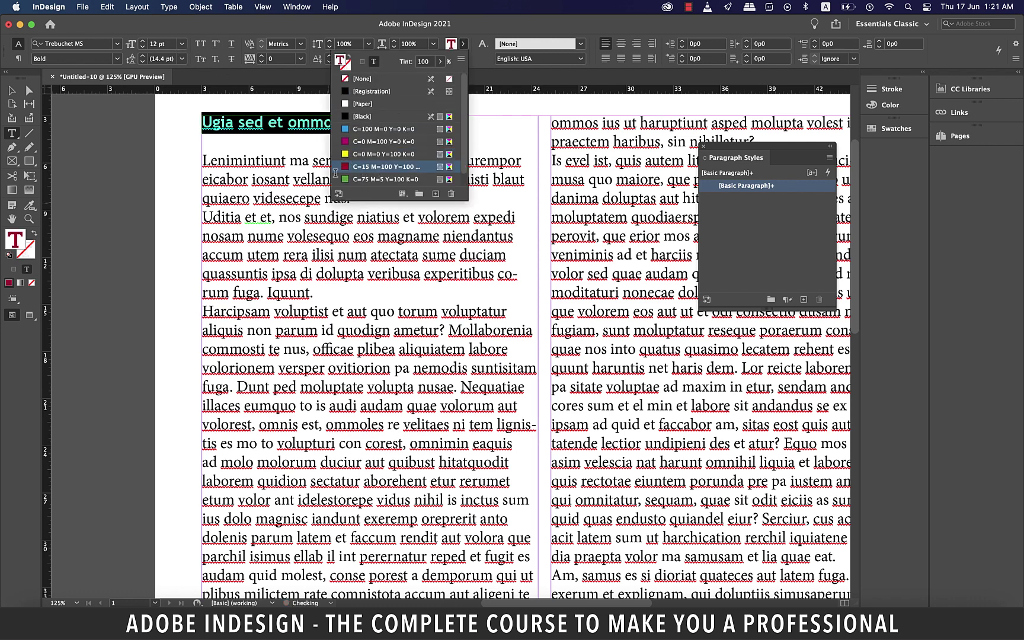
left_click(310, 211)
Select all the story text and set it to Trebuchet MS Regular at 11 pt
key("super+minus")
key("super+minus")
key("super+a")
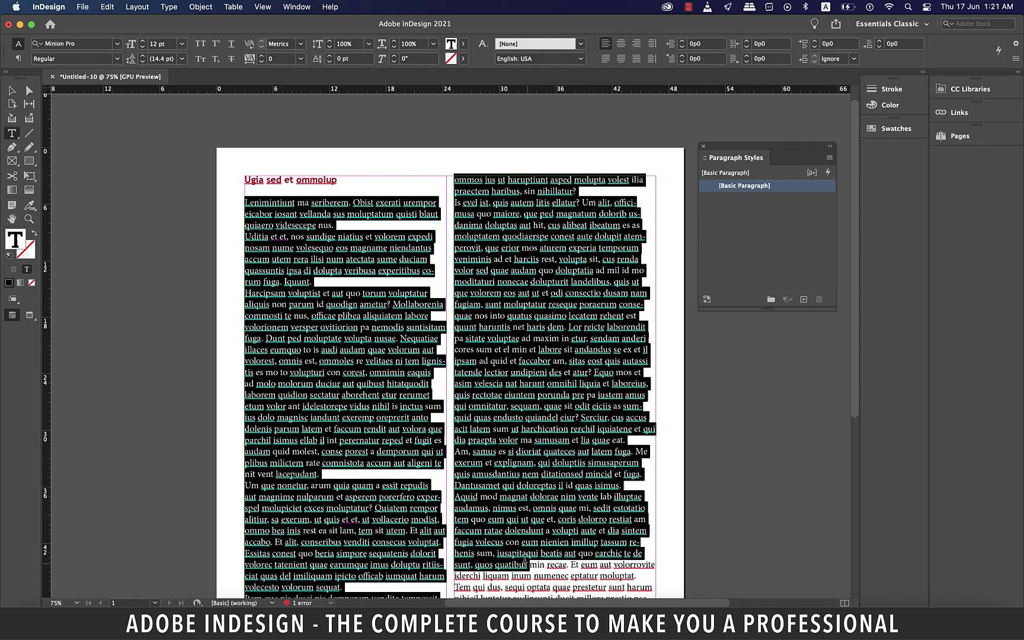
scroll(638, 535, "down", 5)
scroll(638, 535, "up", 5)
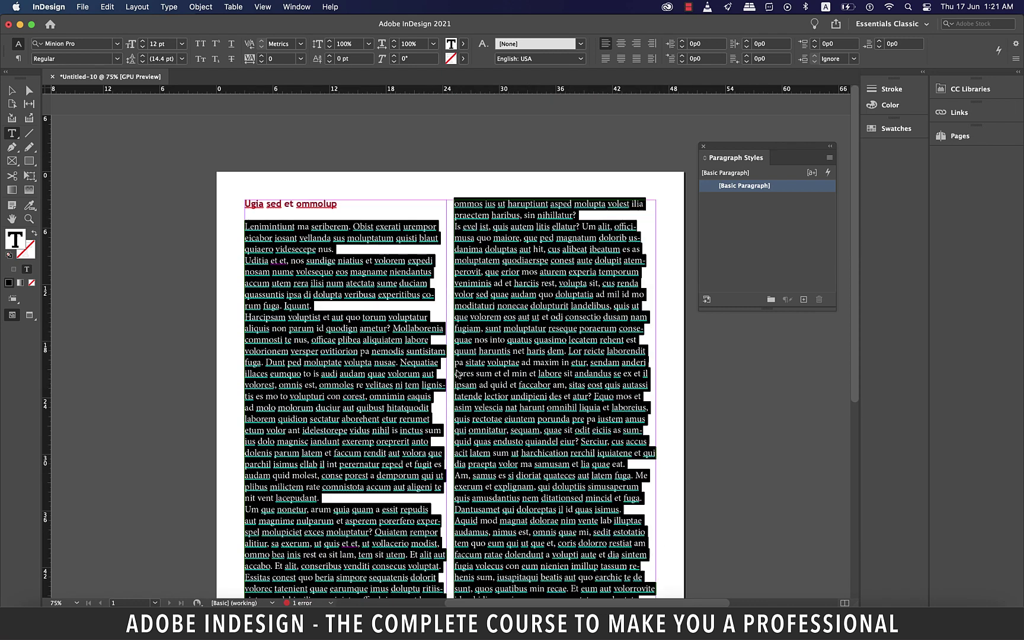
left_click(90, 43)
type("Treb")
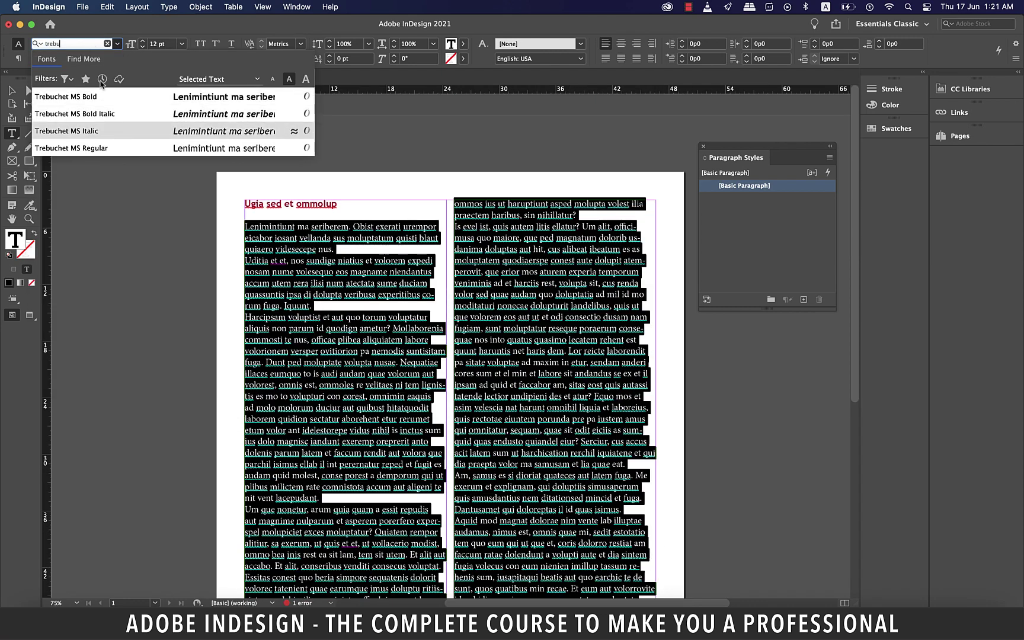
left_click(123, 151)
left_click(182, 43)
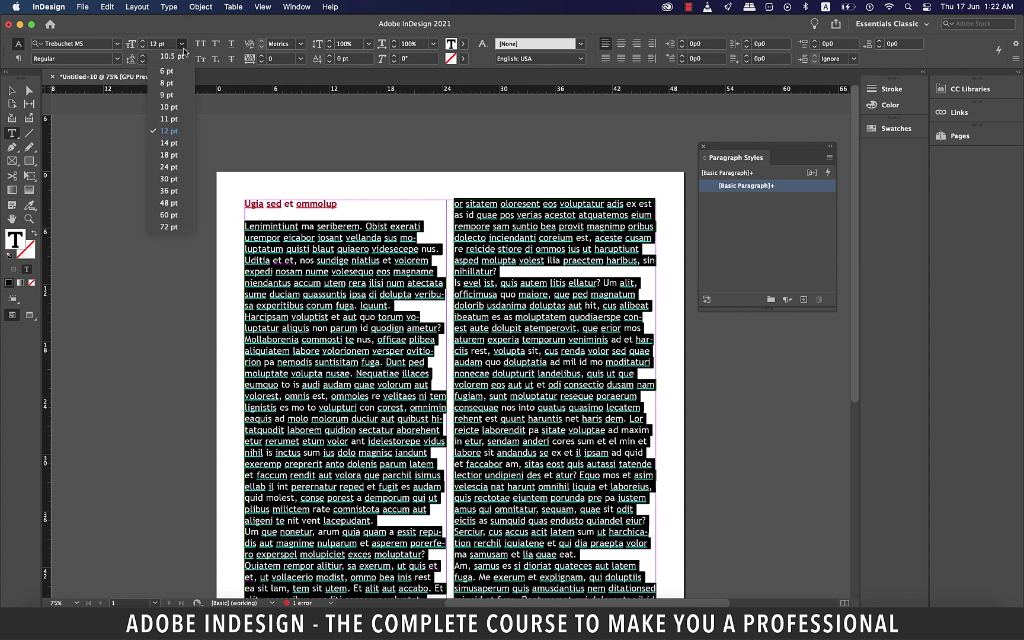
left_click(174, 125)
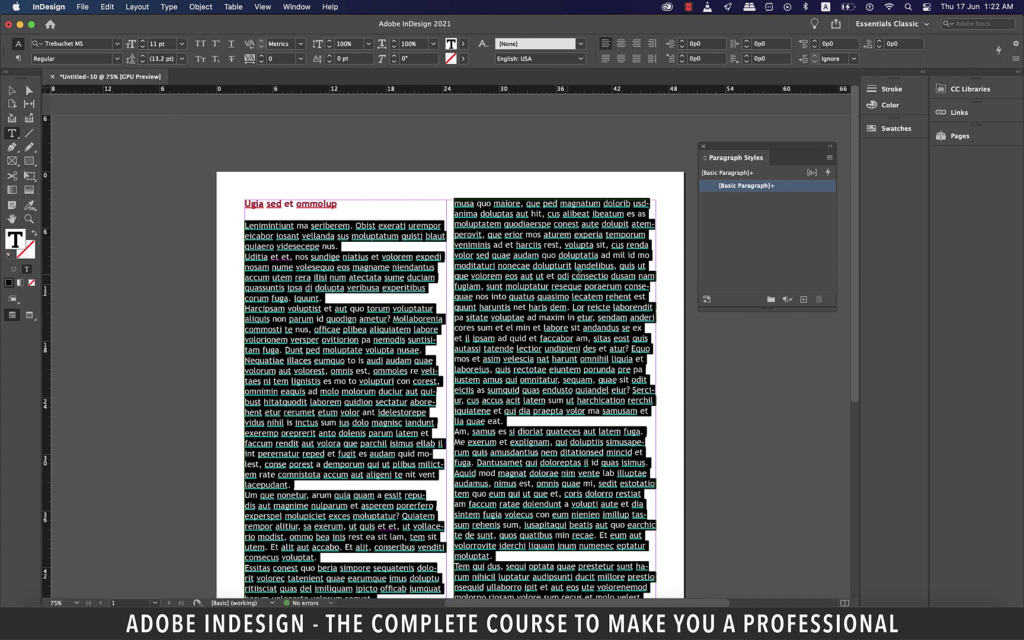
scroll(581, 276, "down", 2)
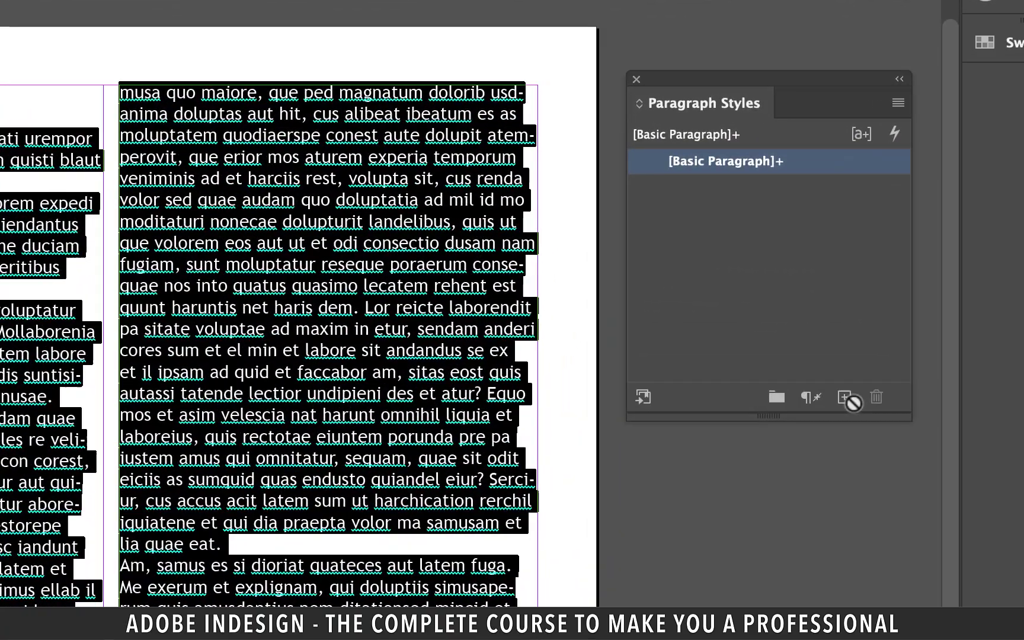
Create a paragraph style named 'body text' from the body paragraphs
left_click(844, 397)
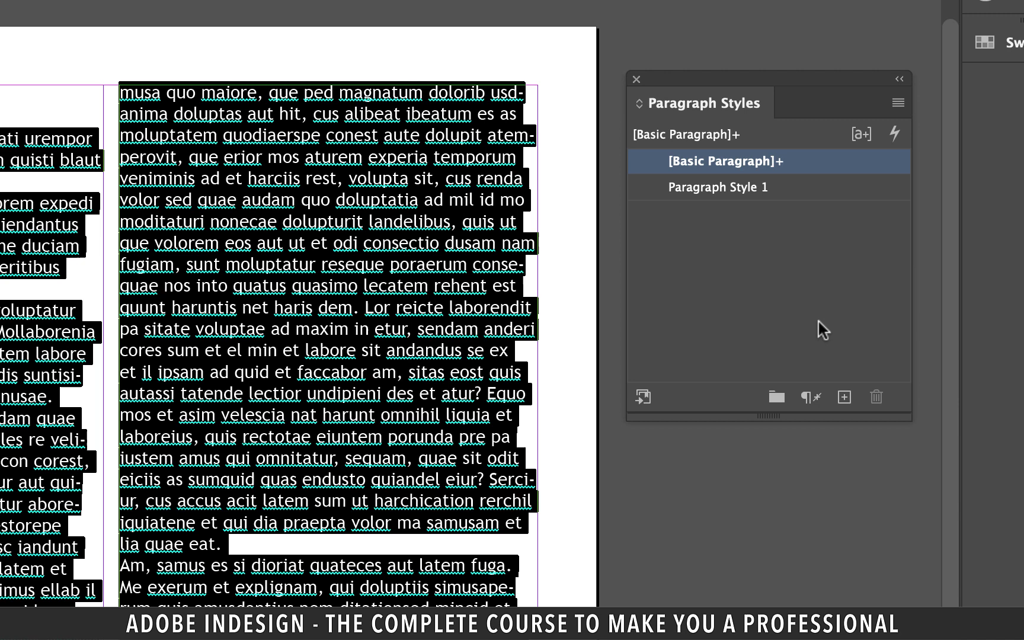
type("y text")
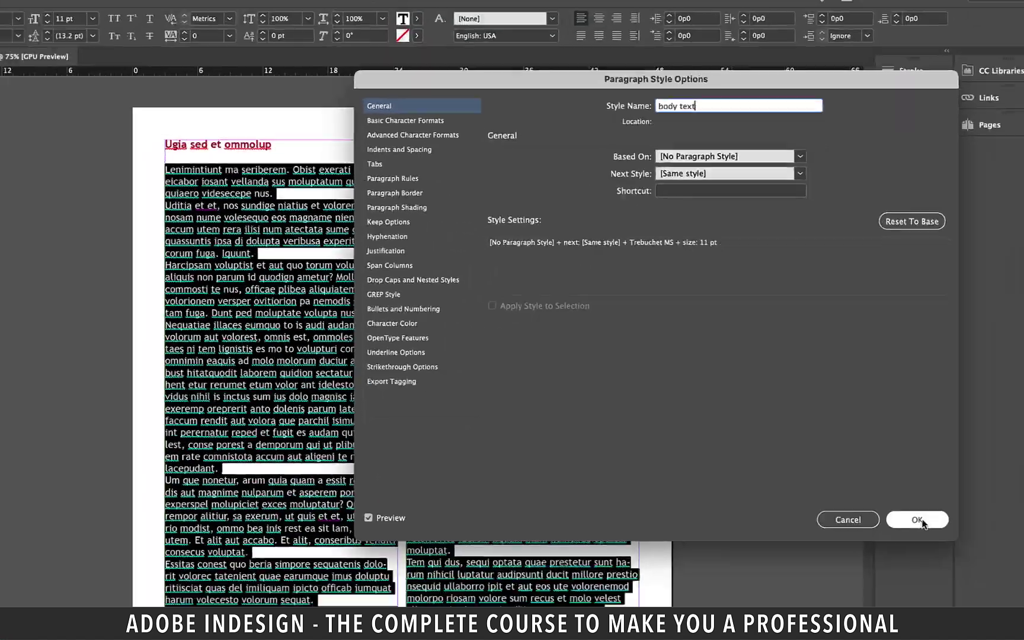
key("Return")
Create a paragraph style named 'heading' from the heading line and apply it
left_click(338, 153)
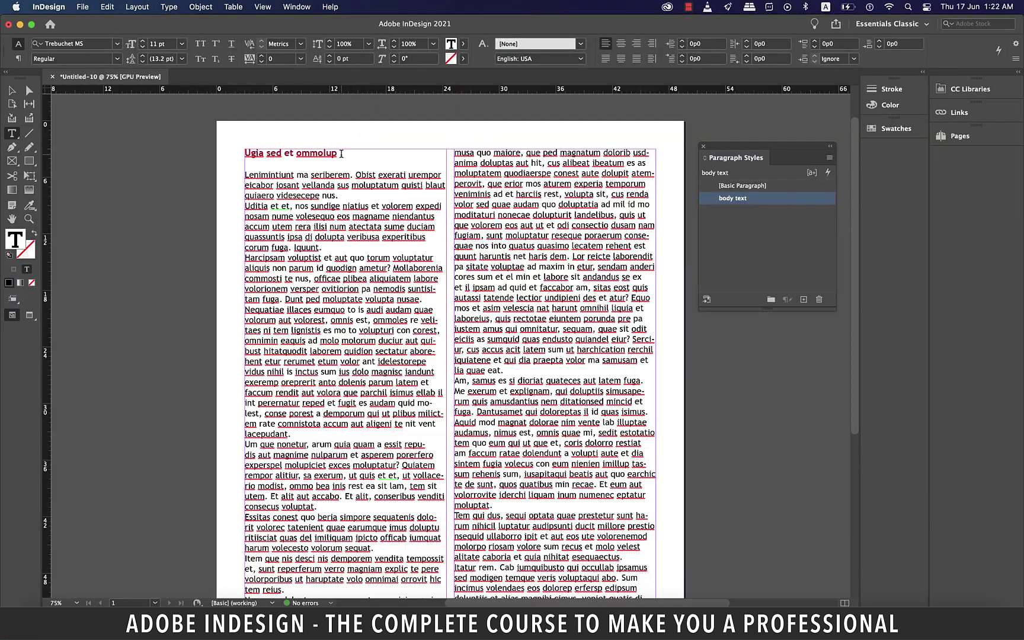
triple_click(338, 153)
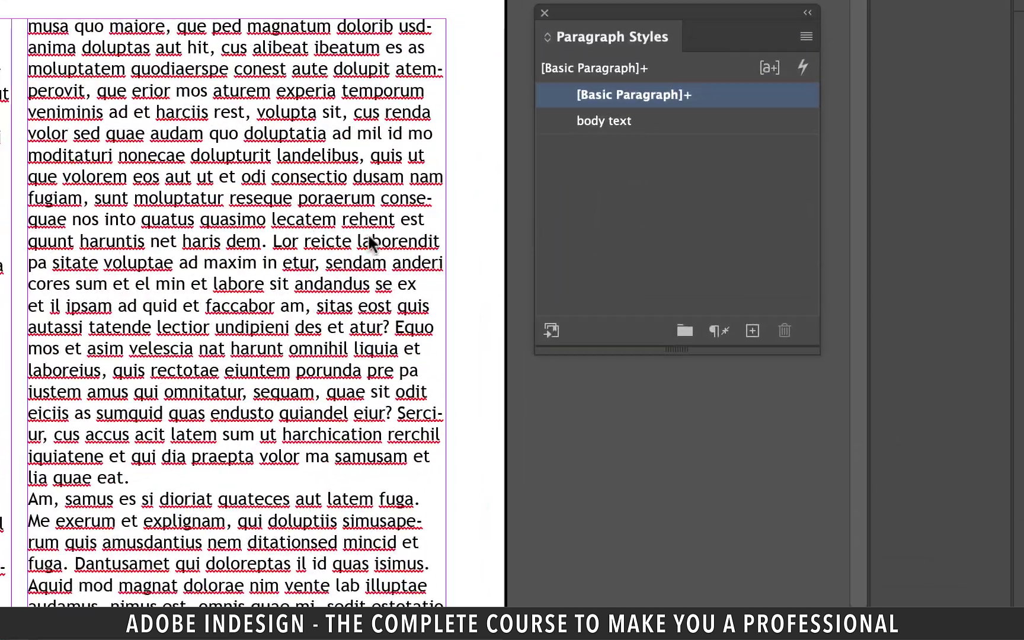
left_click(752, 330)
left_click(599, 127)
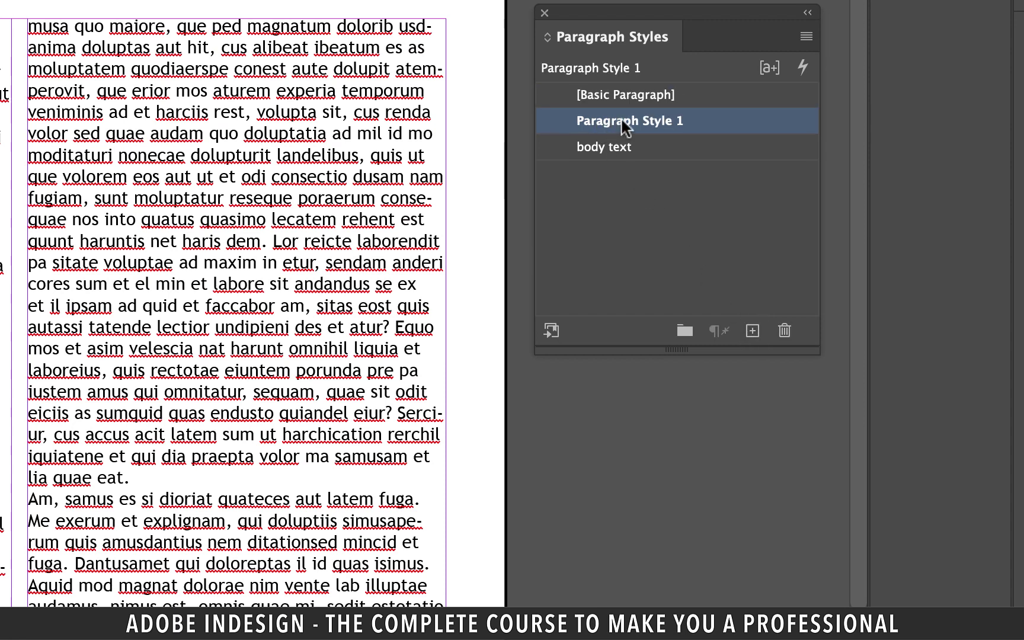
left_click(596, 121)
type("heading")
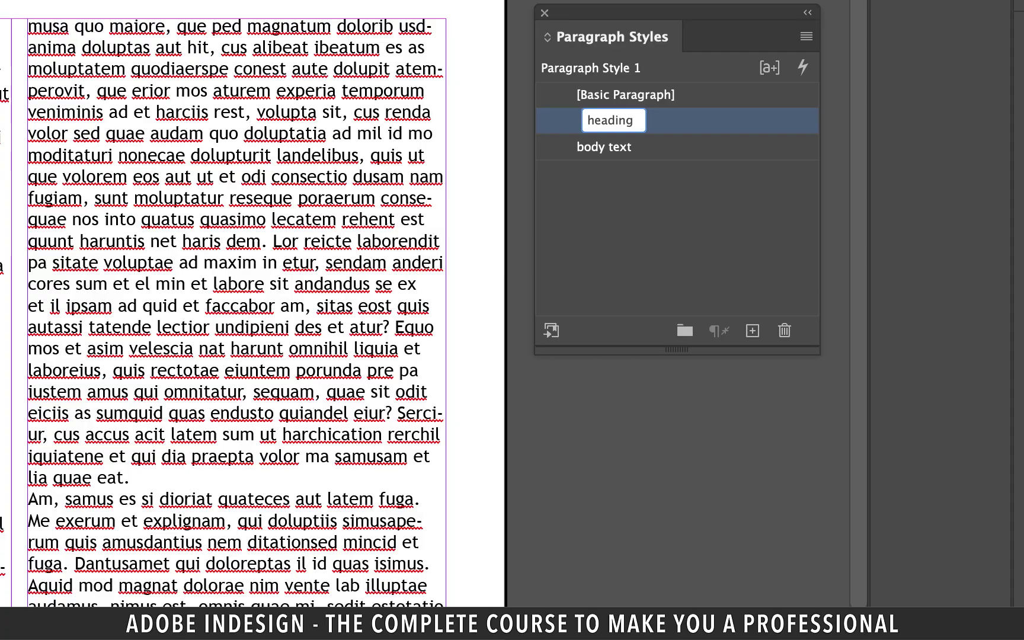
key("Return")
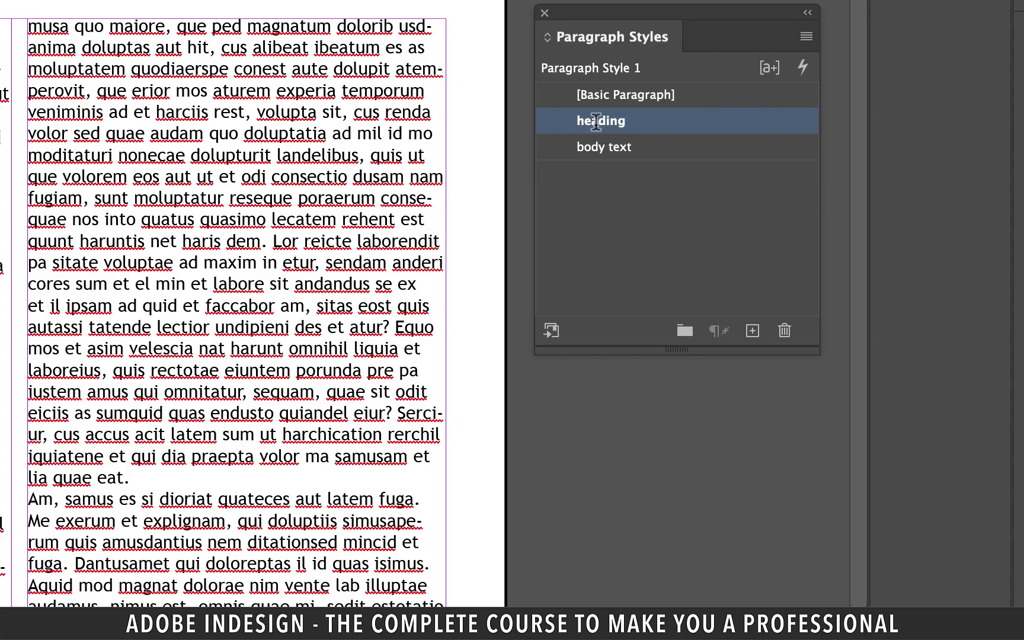
Delete both column text frames, leaving the page empty
key("Escape")
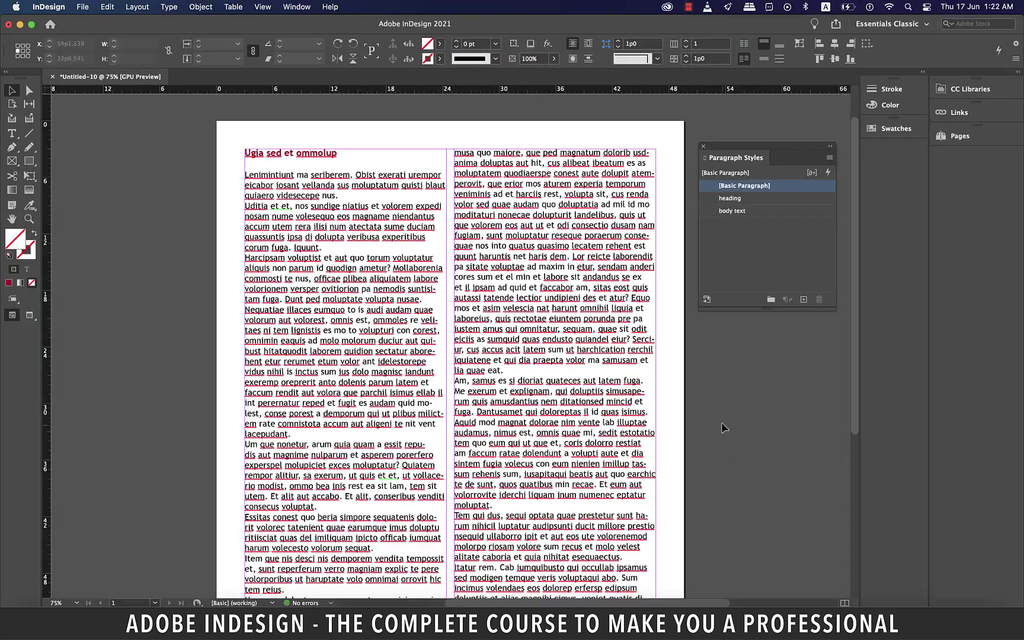
left_click(464, 347)
key("Delete")
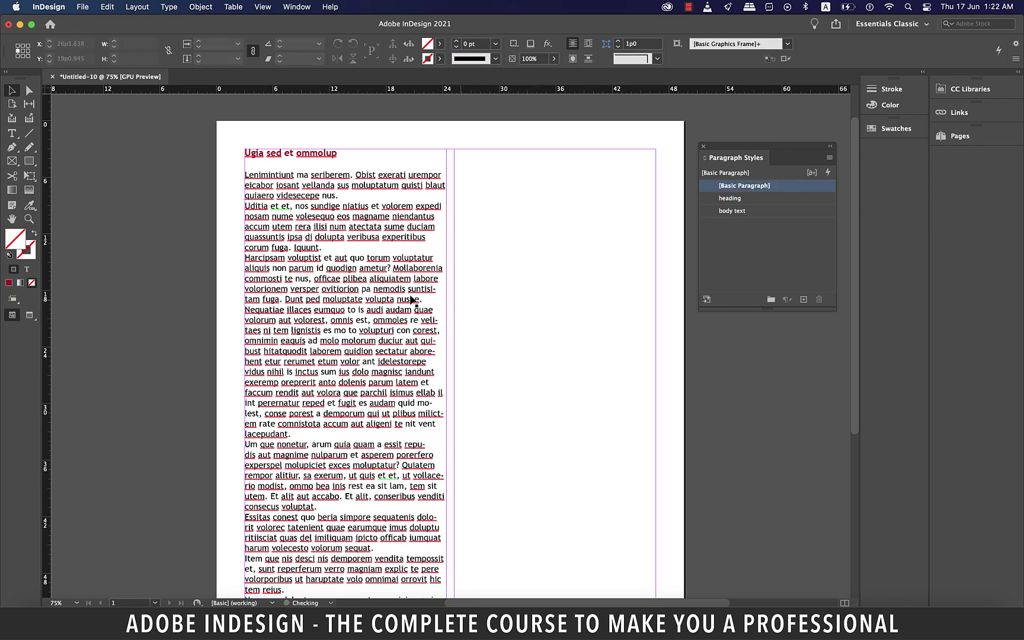
left_click(277, 304)
key("Delete")
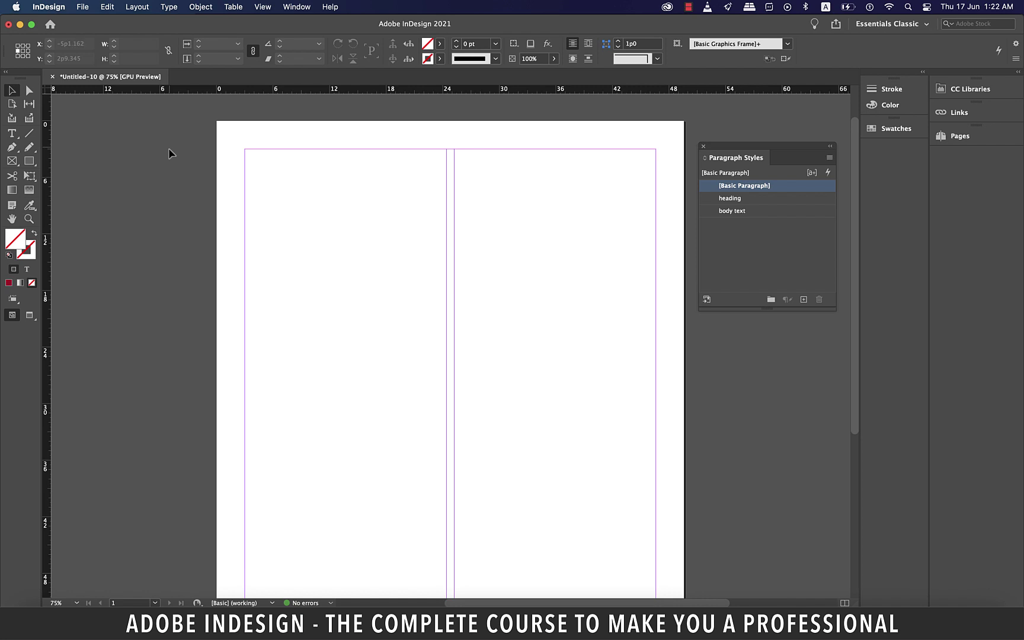
Place 5.7_Text_Lipsum.docx with import options set to Preserve Styles and Formatting from Text and Tables
key("ctrl+F2")
key("Right")
key("Right")
key("Down")
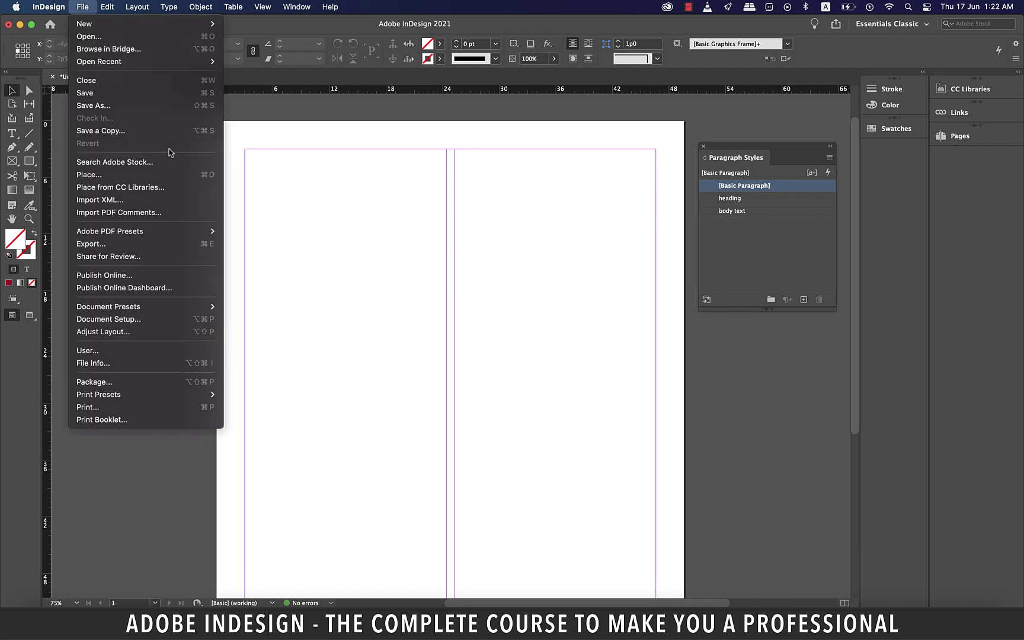
left_click(131, 178)
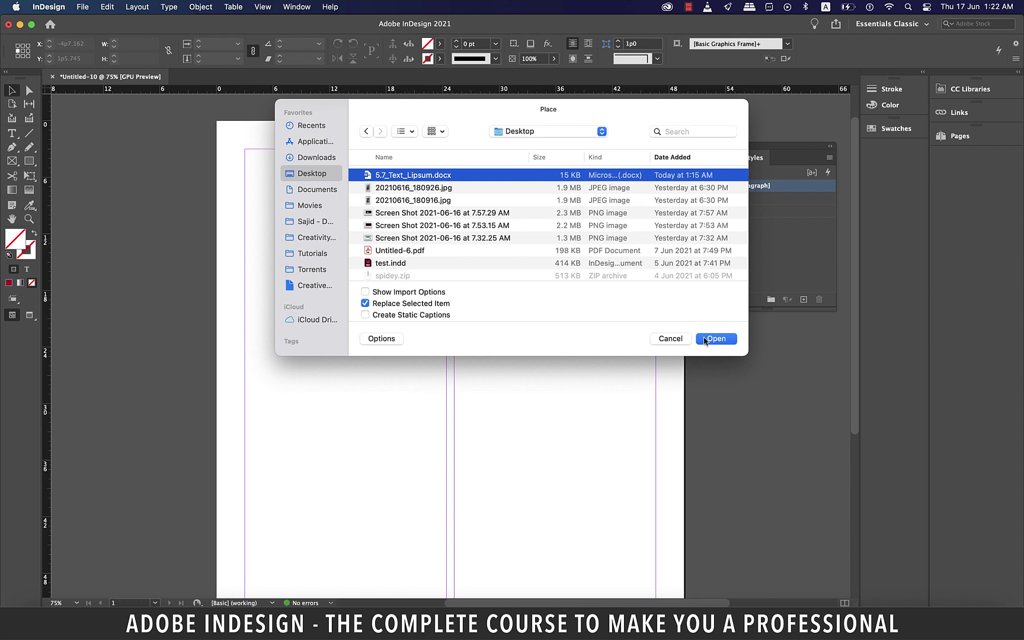
left_click(365, 291)
left_click(715, 339)
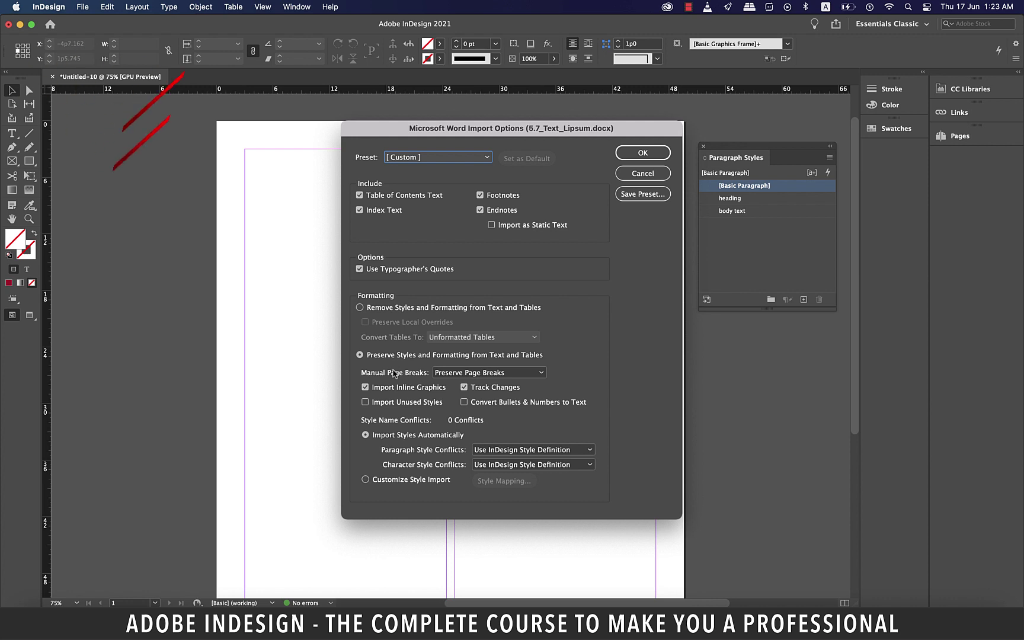
left_click(360, 356)
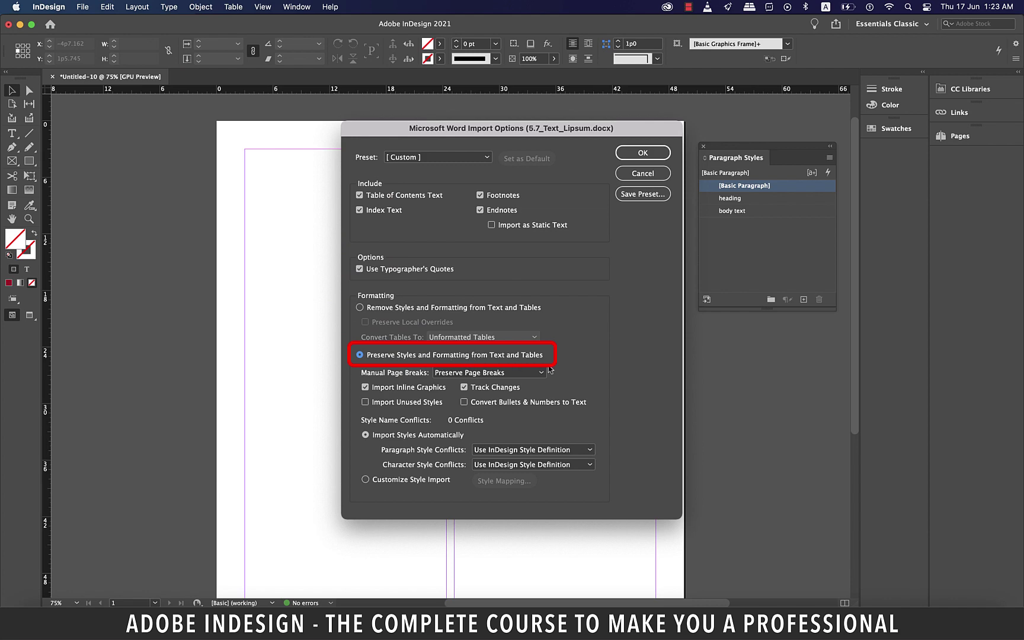
Accept the import, skip the missing Calibri fonts, and autoflow the Word text through both columns
left_click(637, 153)
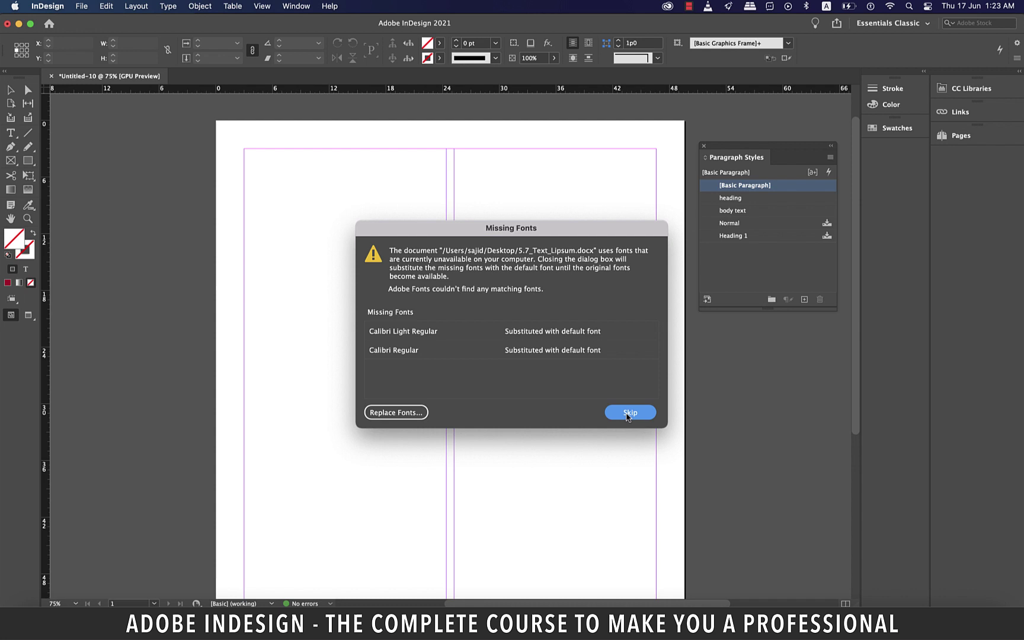
left_click(752, 511)
left_click(314, 201)
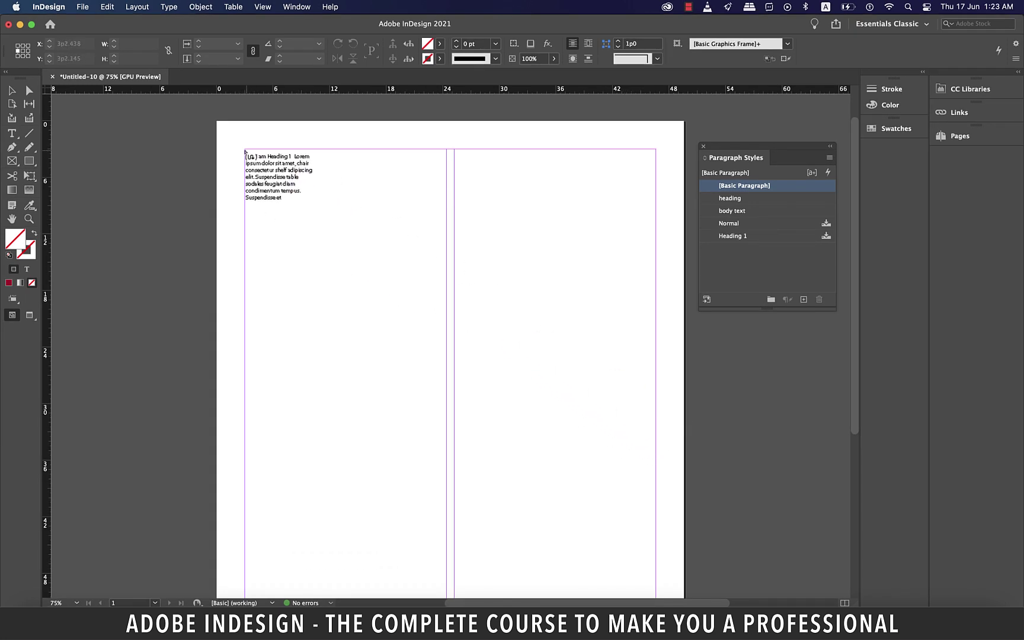
left_click(245, 152)
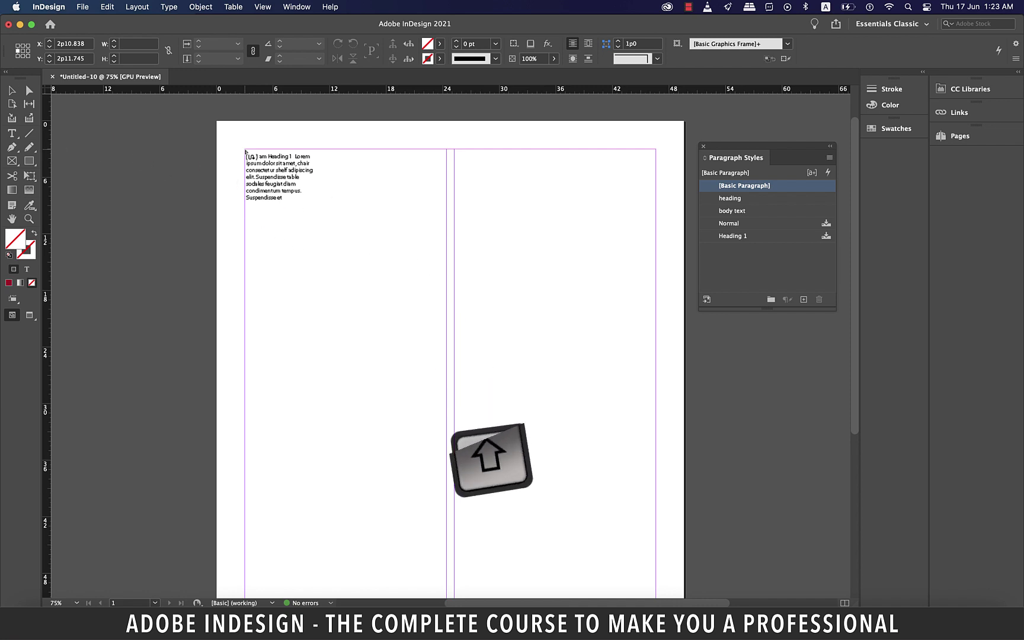
left_click(246, 152, "shift")
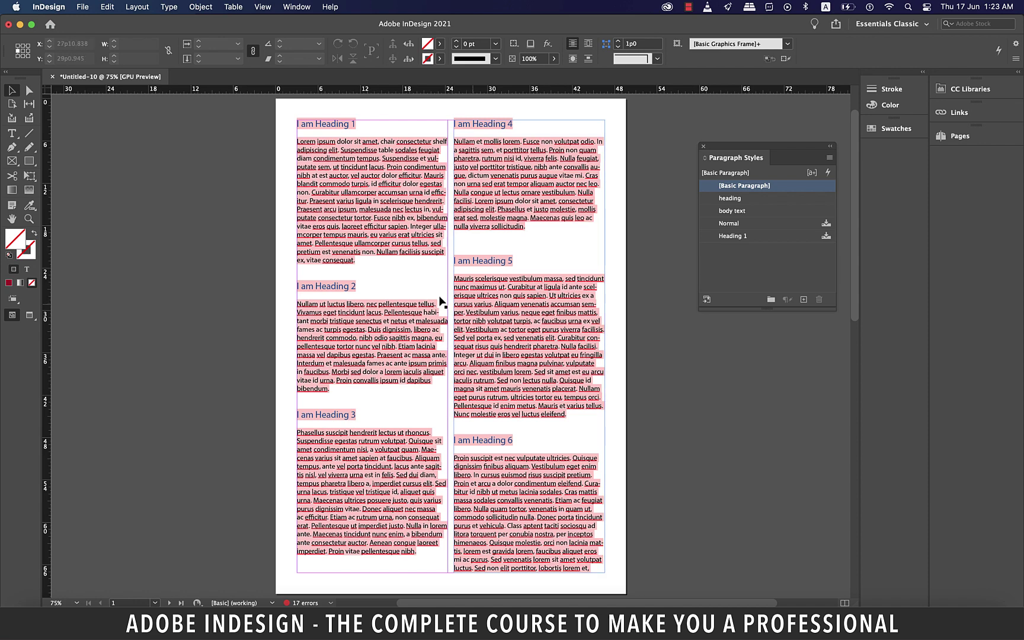
left_click(495, 315)
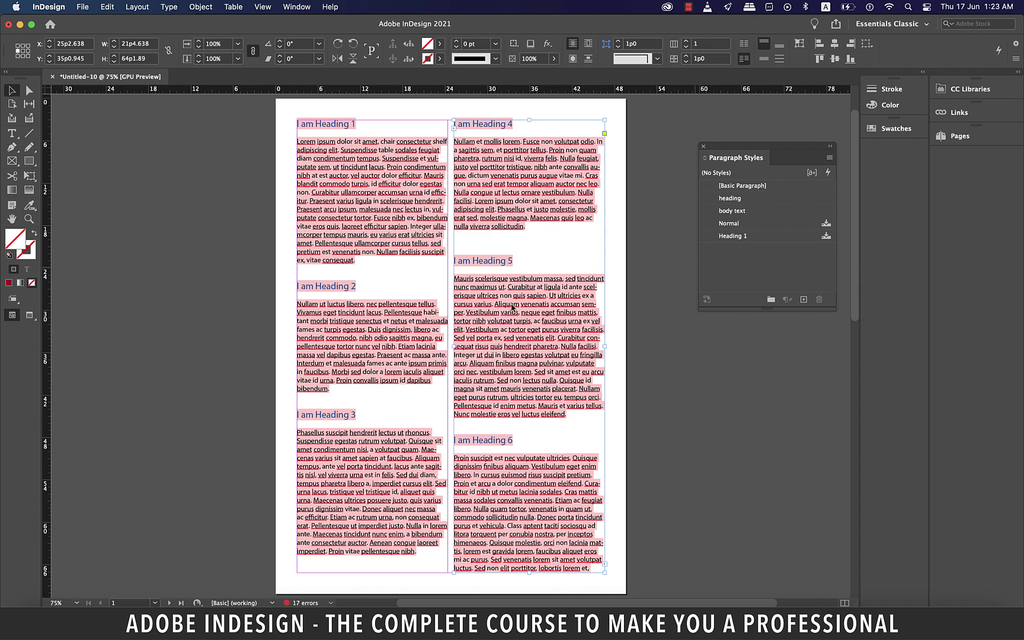
Delete the imported Heading 1 style, replacing it with the 'heading' style
left_click(730, 236)
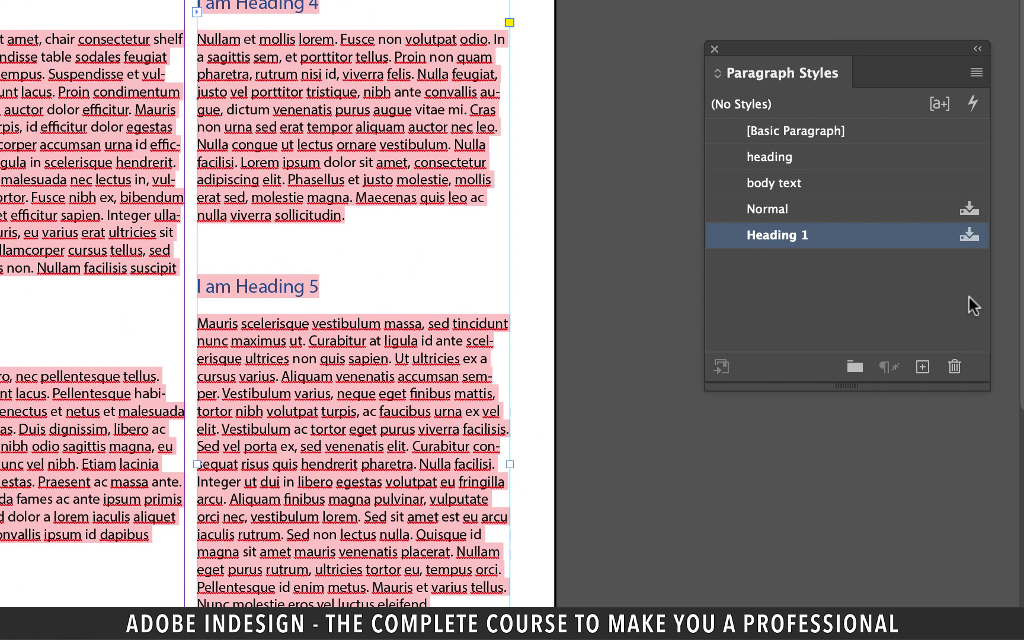
left_click(958, 371)
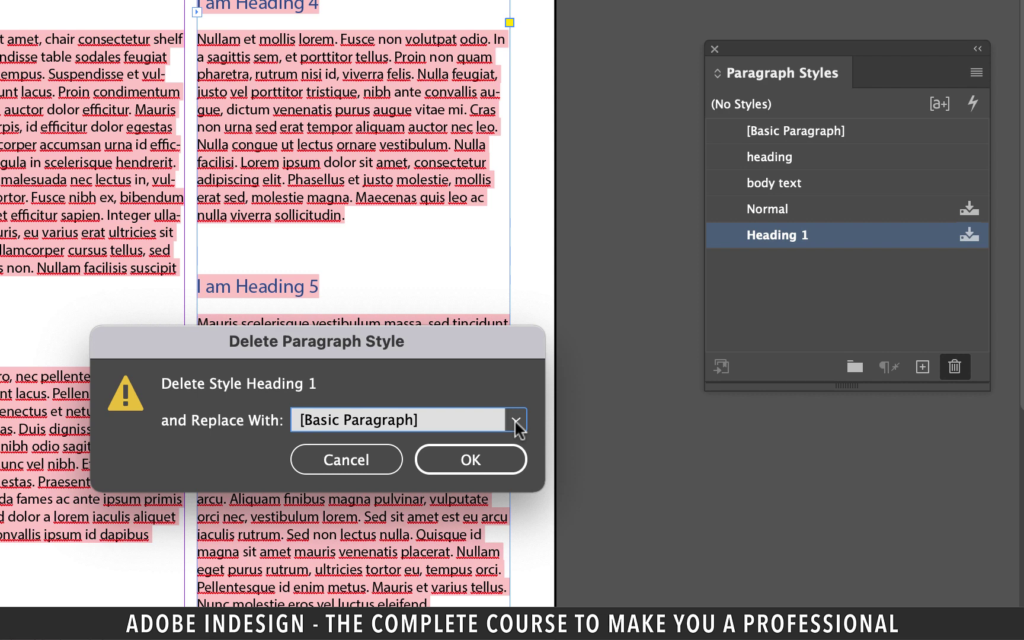
left_click(515, 421)
left_click(356, 495)
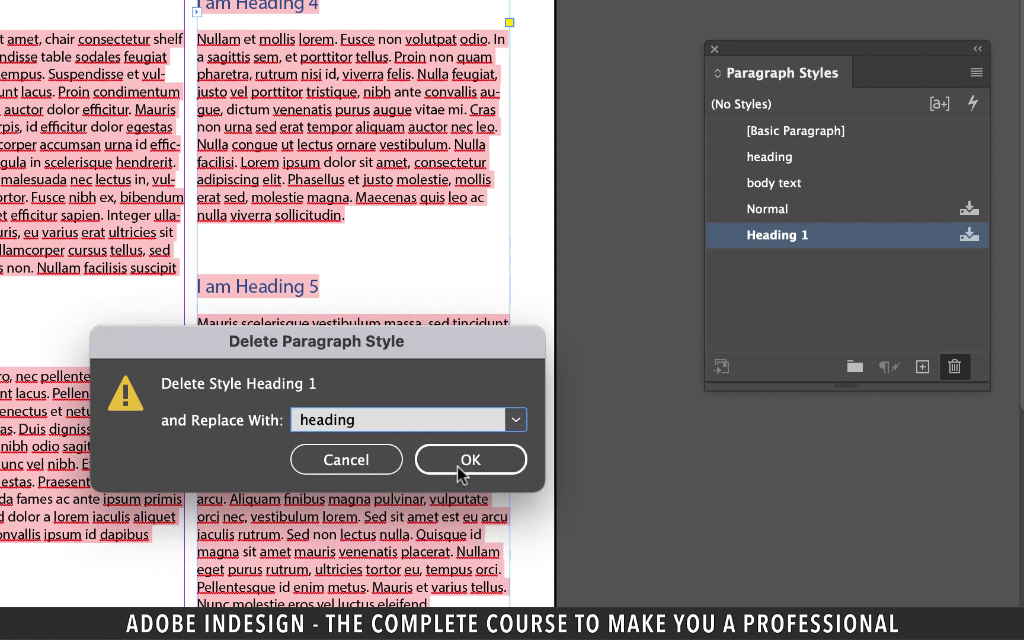
left_click(463, 466)
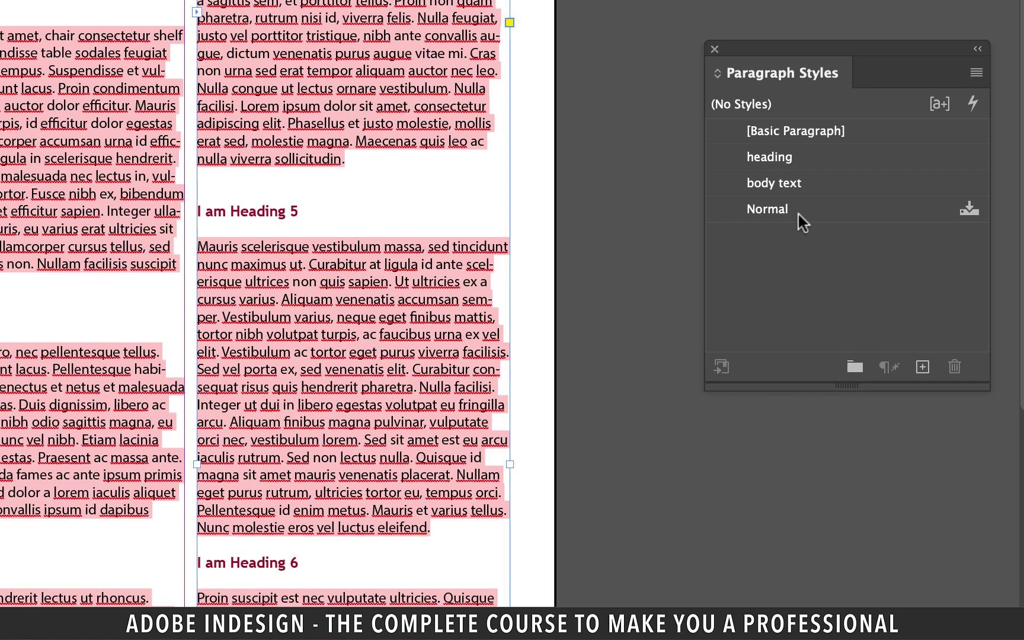
Delete the imported Normal style, replacing it with the 'body text' style
left_click(798, 212)
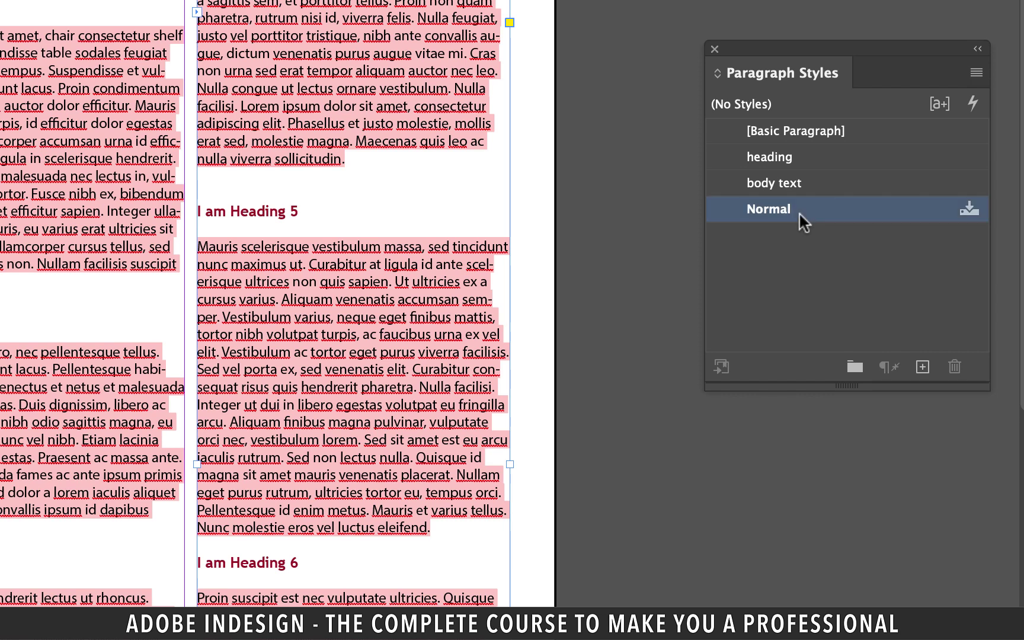
left_click(954, 367)
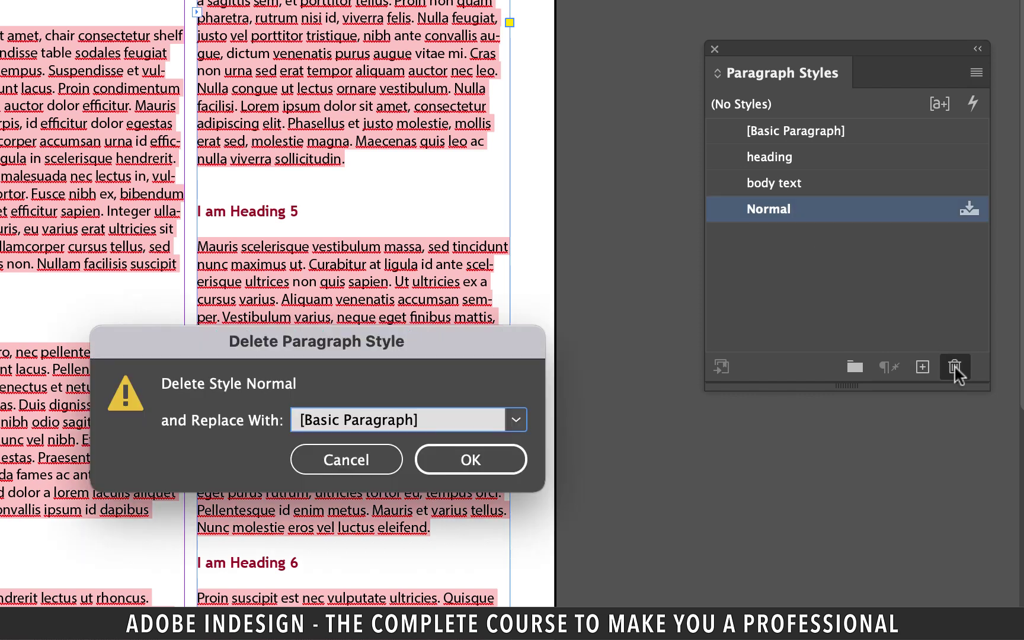
left_click(514, 421)
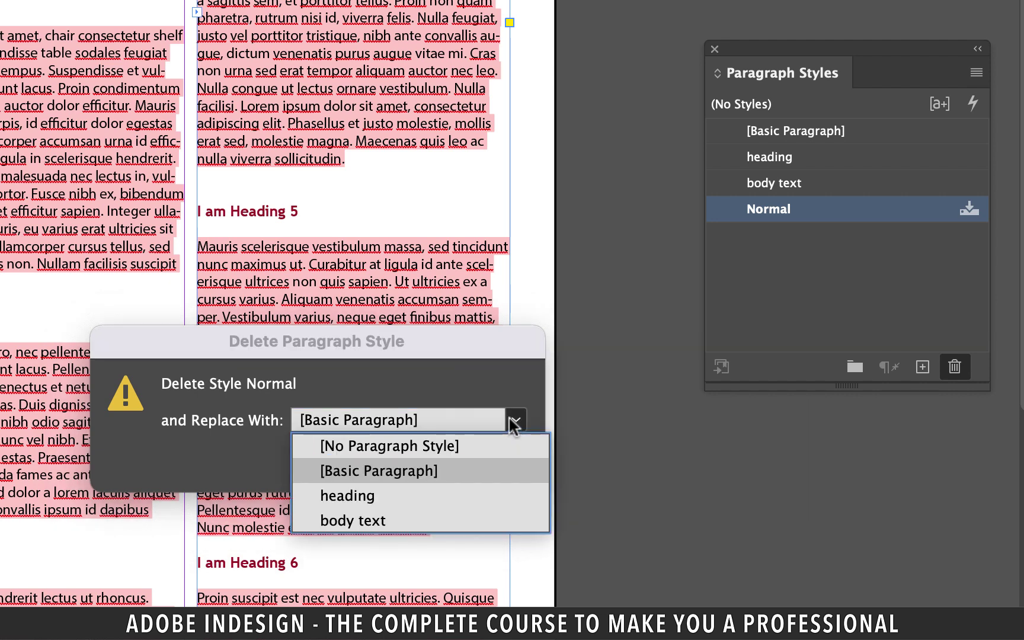
left_click(371, 520)
left_click(481, 459)
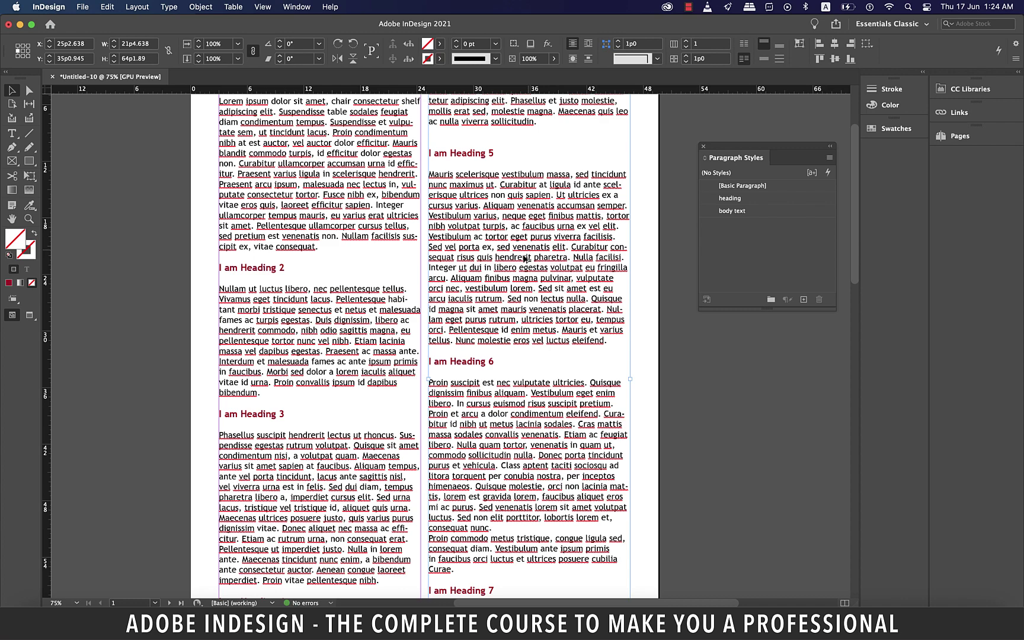
Undo back to before the Word text was flowed, emptying the page again
key("super+equal")
key("super+equal")
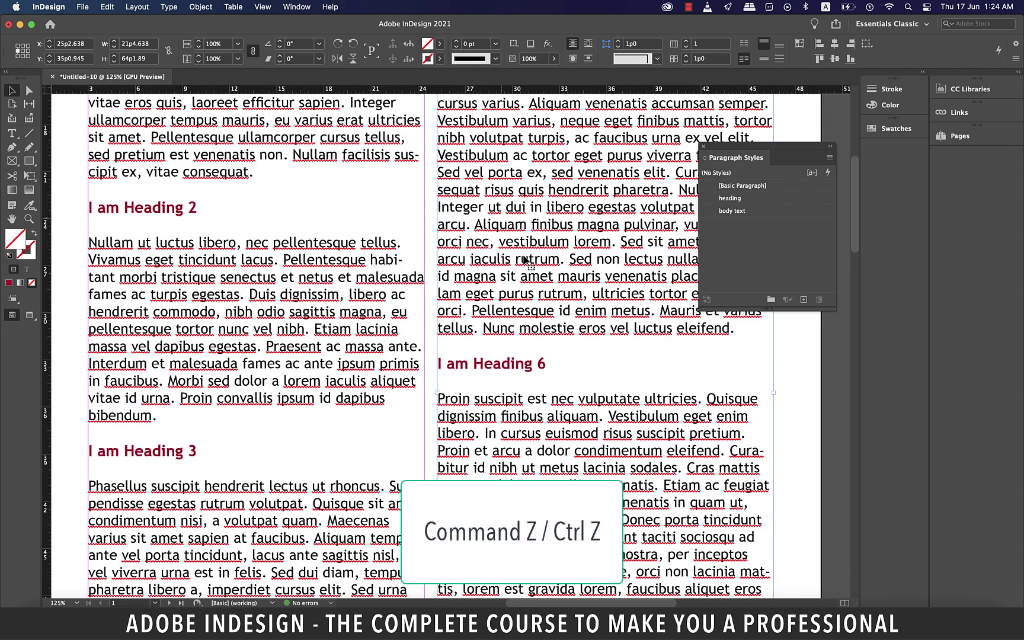
key("super+z")
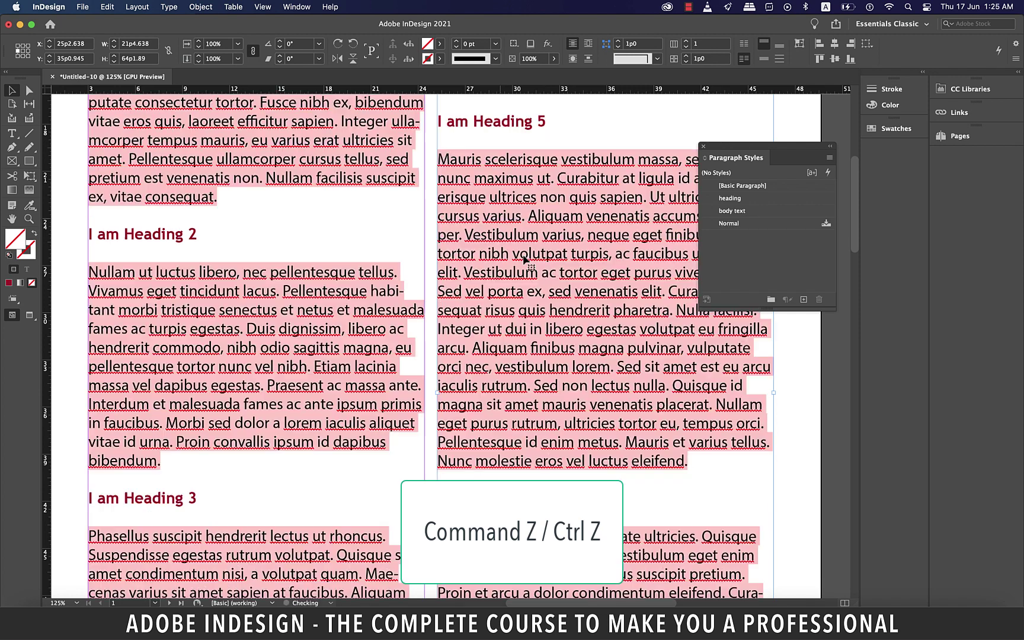
key("super+z")
key("super+minus")
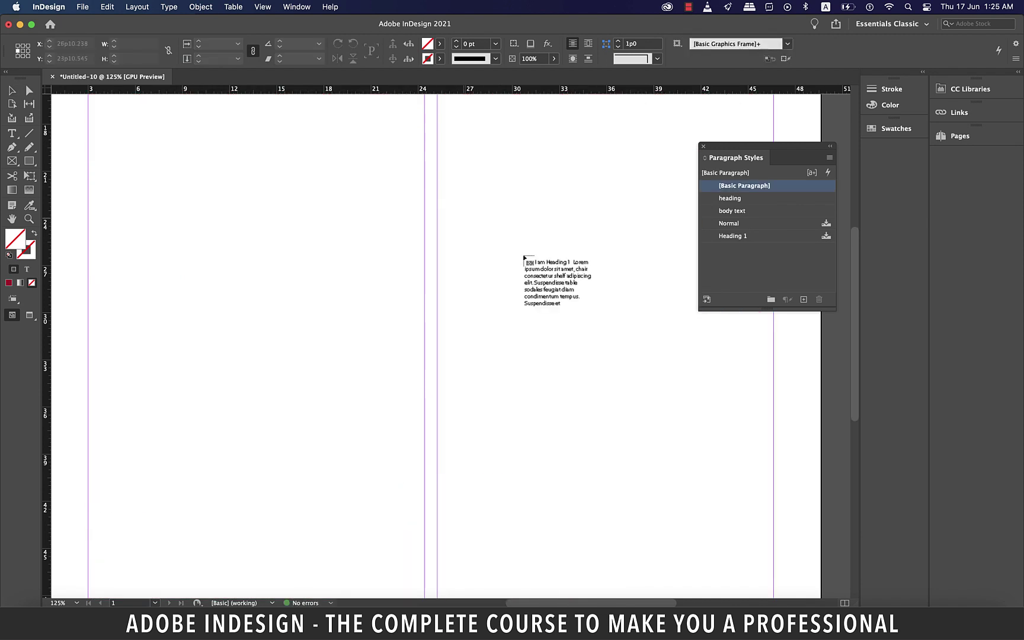
scroll(569, 251, "up", 5)
key("super+z")
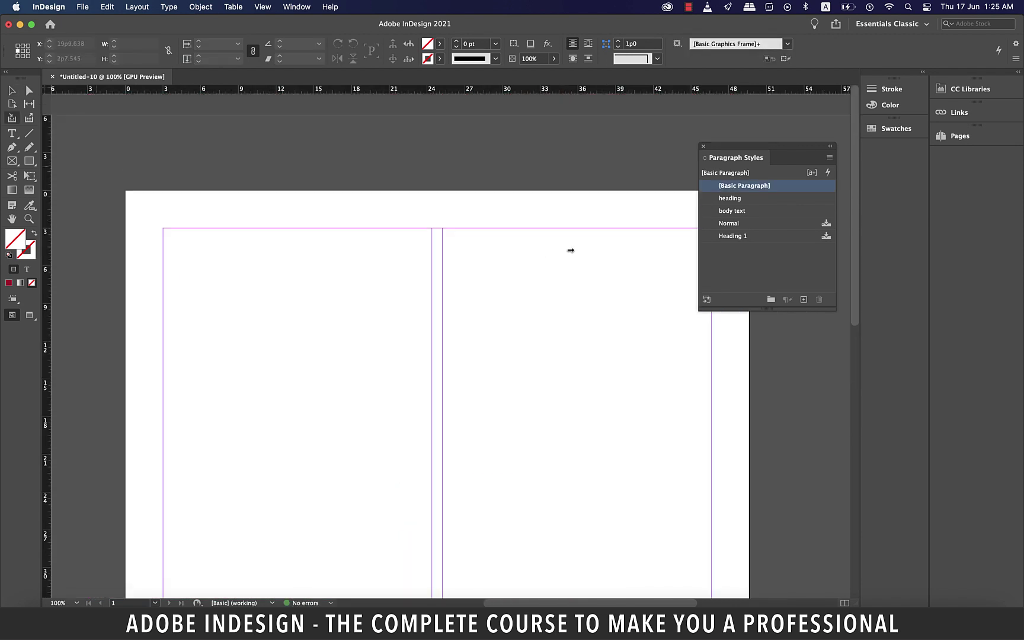
Delete the restored Normal and Heading 1 styles together
left_click(729, 224)
left_click(734, 237, "shift")
left_click(819, 300)
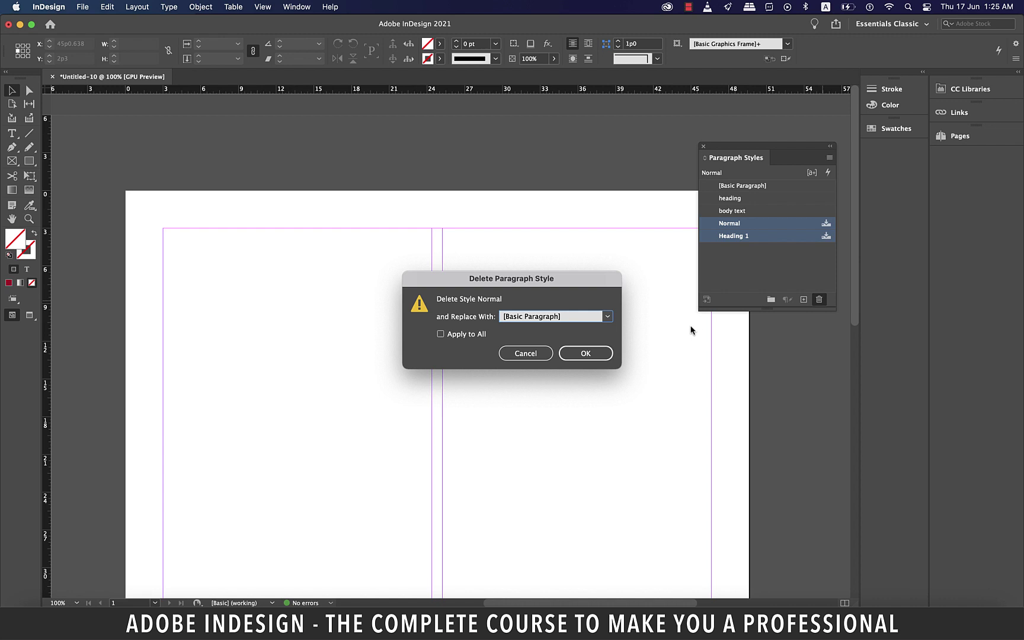
left_click(585, 353)
Place 5.7_Text_Lipsum.docx again with import options set to Customize Style Import, opening Style Mapping
key("ctrl+F2")
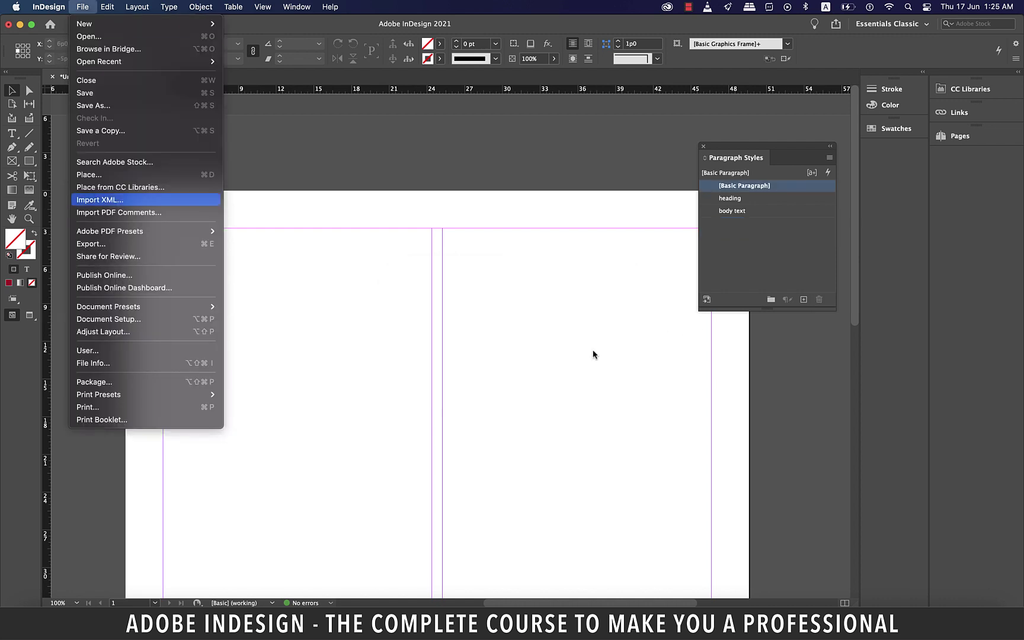
key("Up")
key("Up")
key("Up")
key("Down")
key("Return")
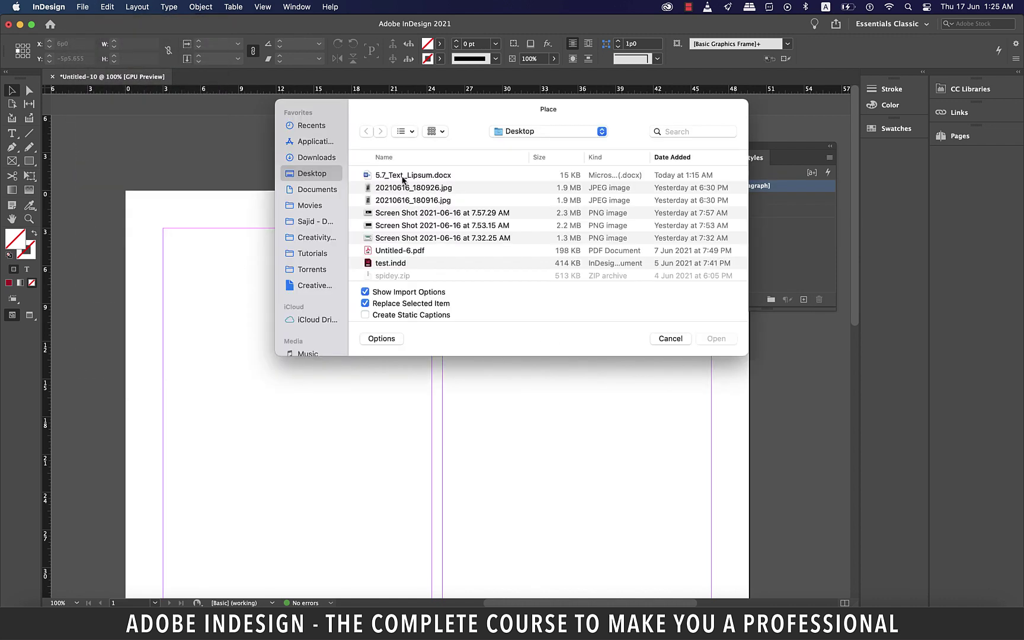
left_click(403, 176)
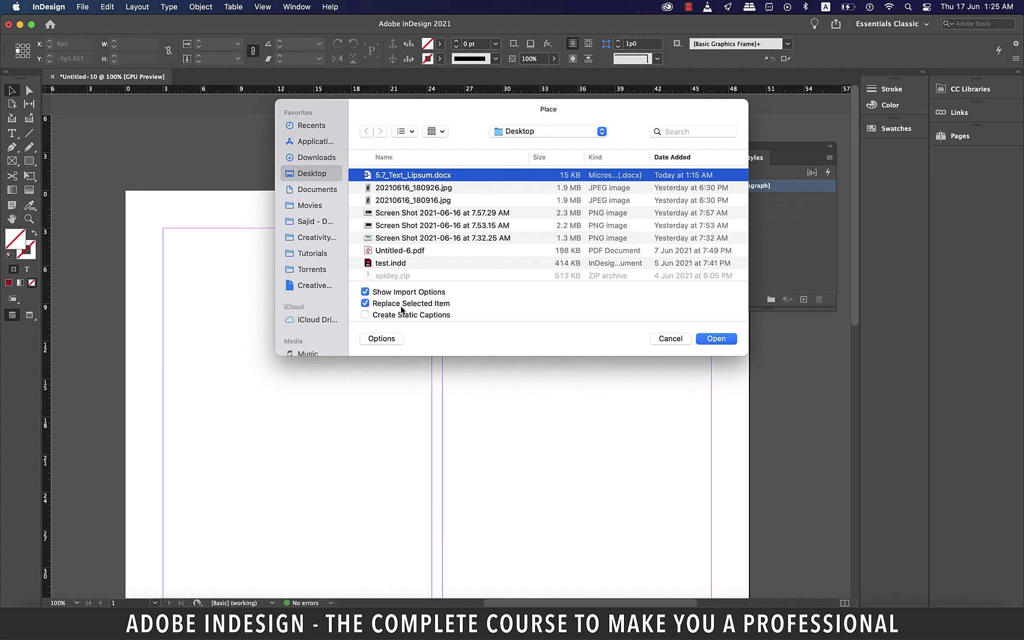
left_click(711, 339)
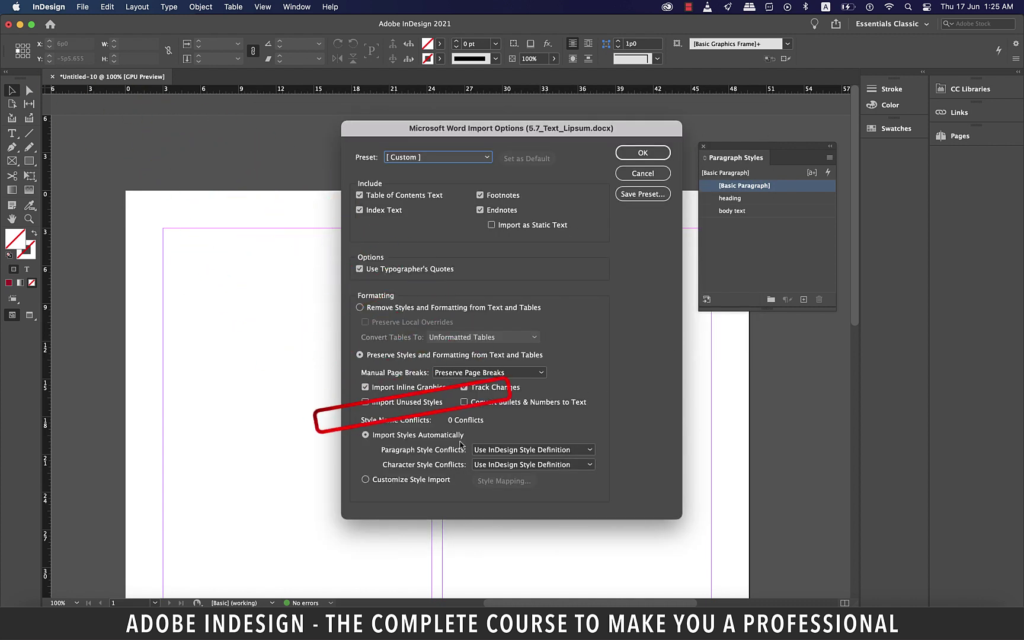
left_click(366, 480)
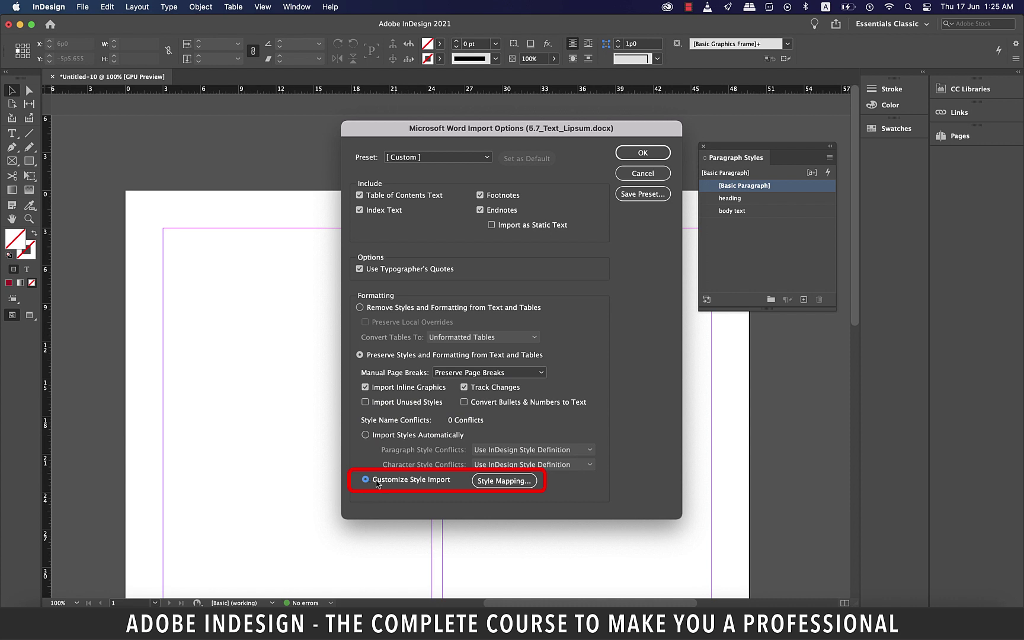
left_click(519, 483)
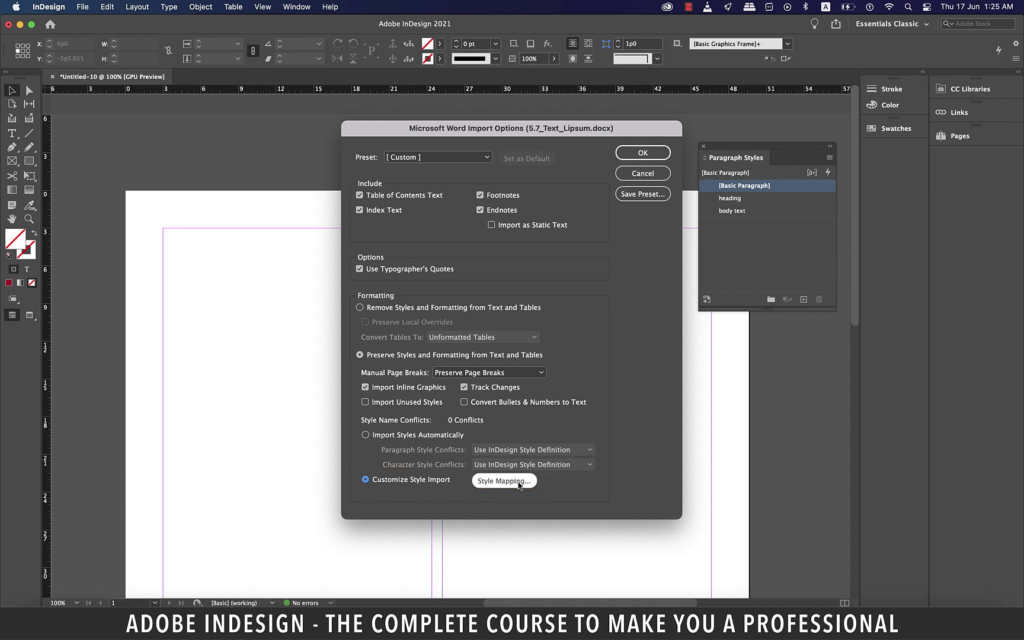
In Style Mapping, map Word's Normal style to body text and Heading 1 to heading
left_click(519, 484)
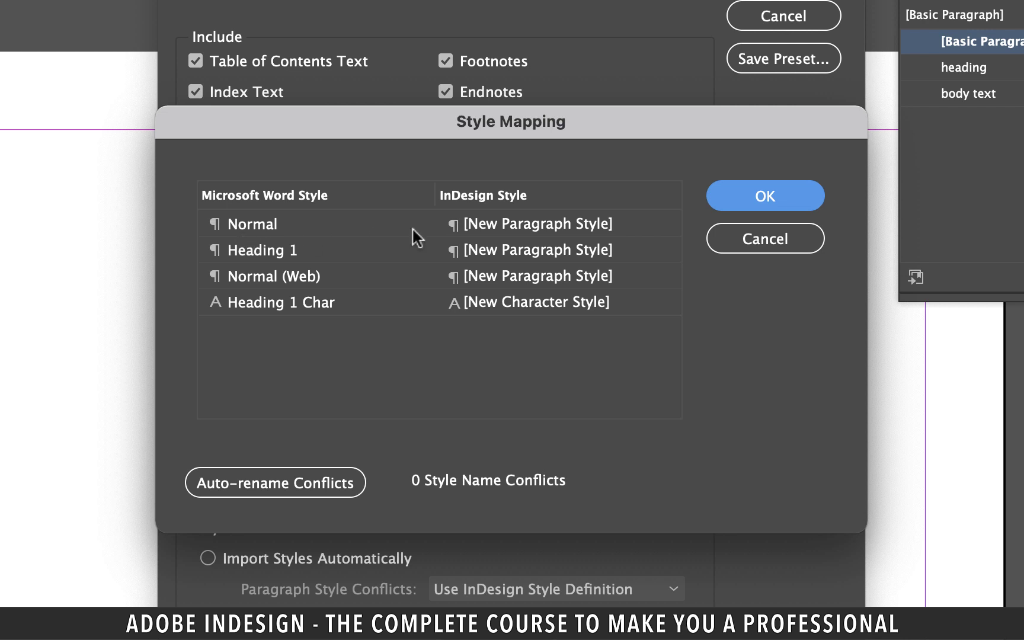
left_click(548, 228)
left_click(666, 225)
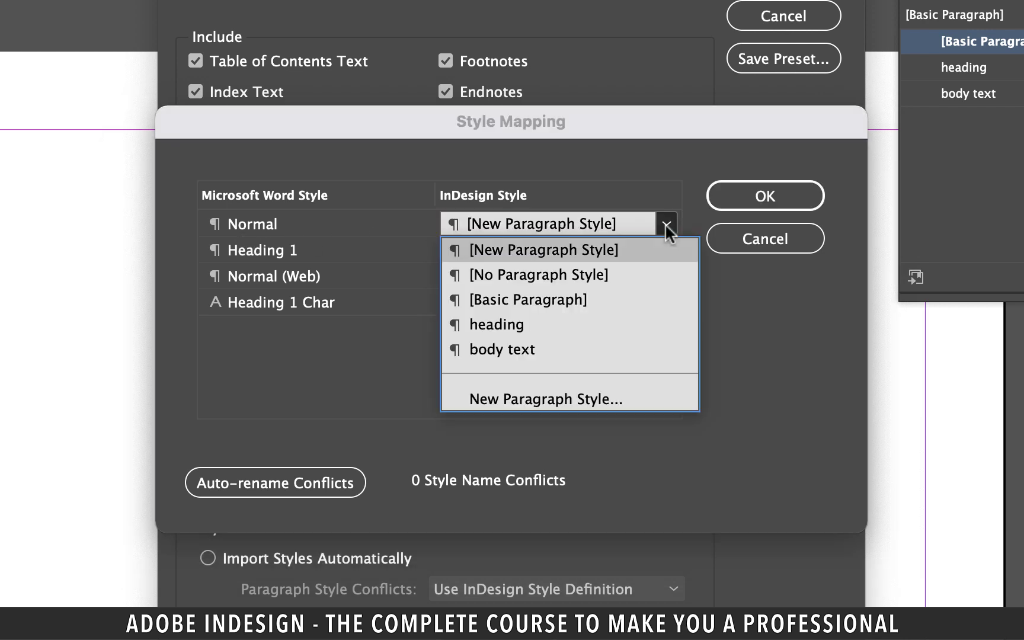
left_click(521, 349)
left_click(288, 252)
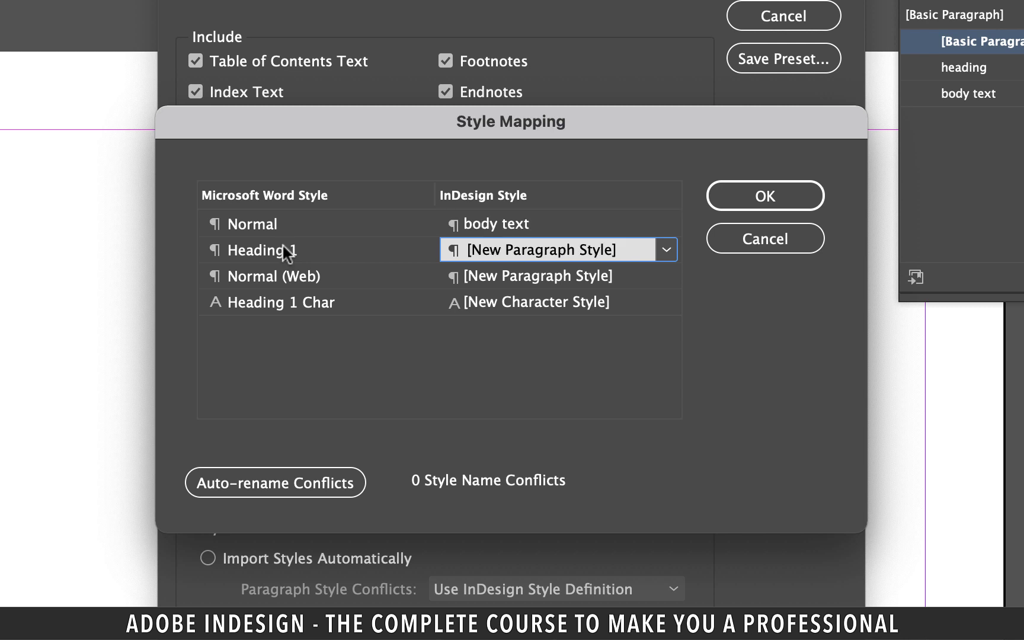
left_click(663, 255)
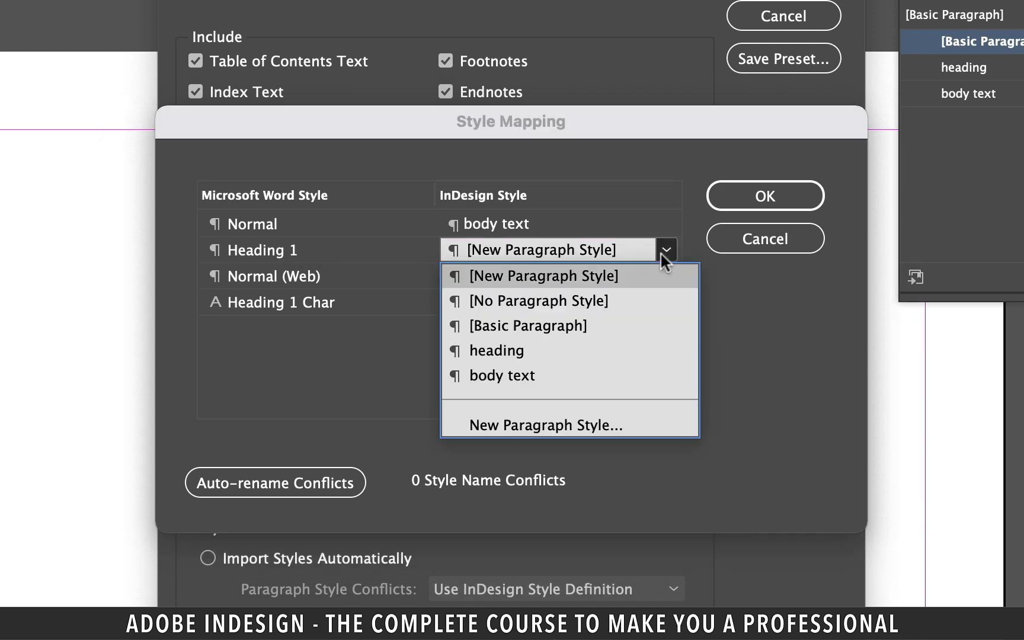
left_click(553, 349)
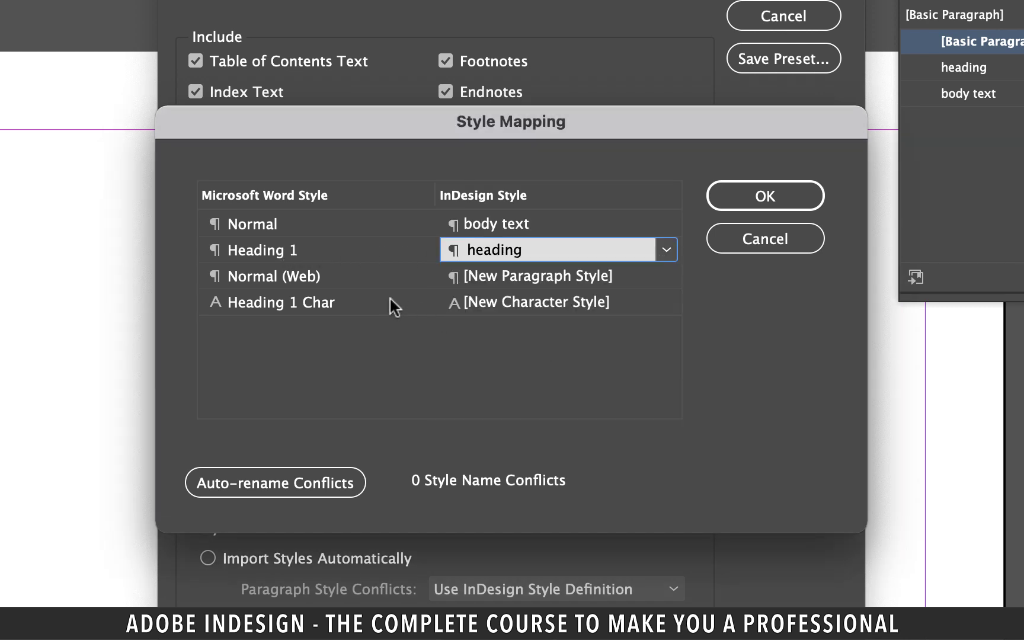
Map Normal (Web) to body text, keep Heading 1 Char as a new character style, and confirm
left_click(308, 283)
left_click(453, 276)
left_click(496, 397)
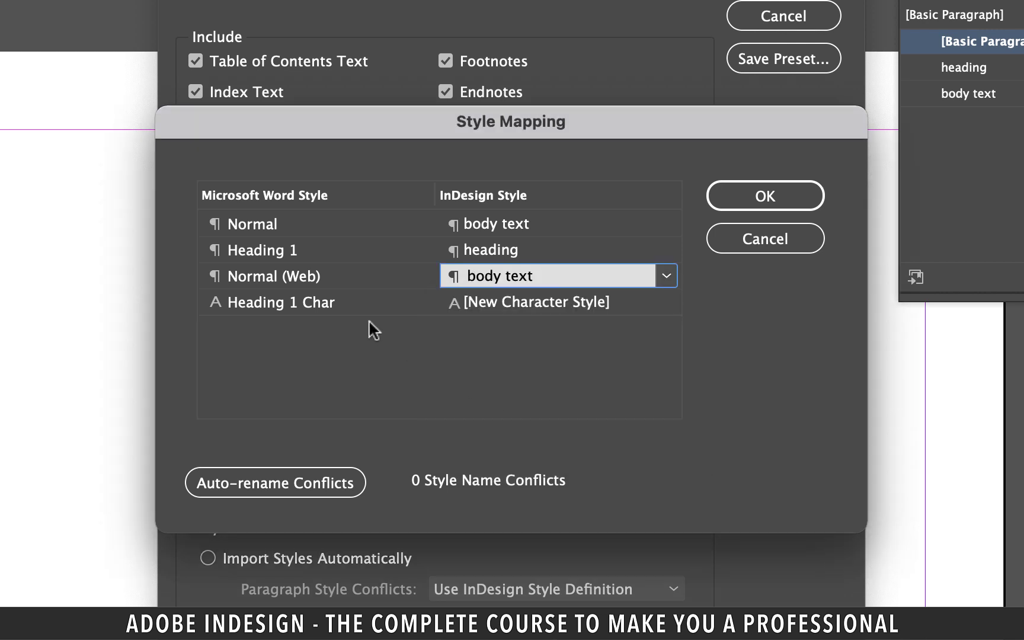
left_click(349, 314)
left_click(666, 305)
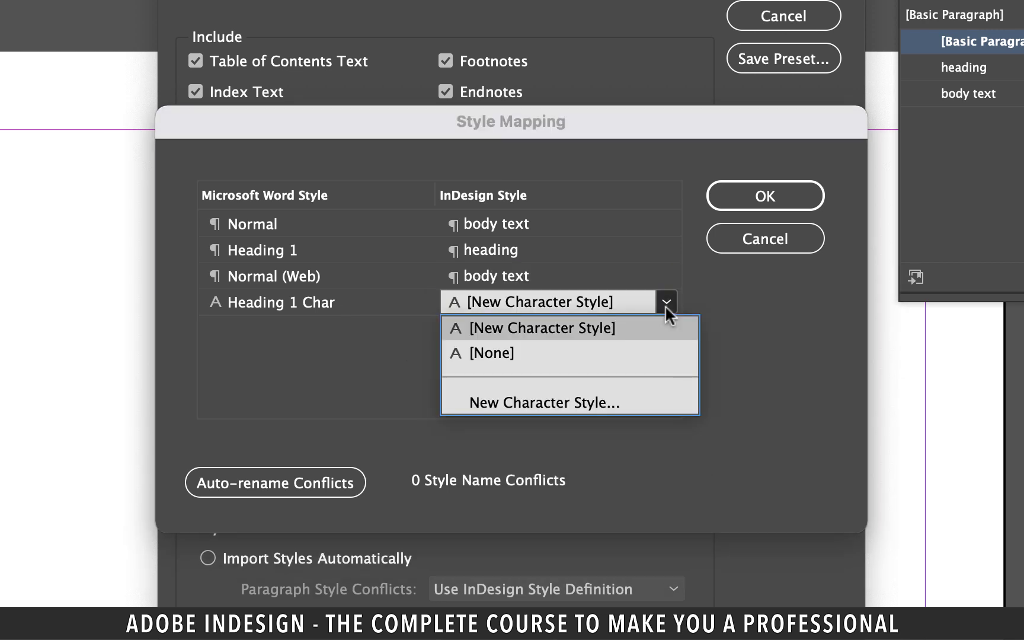
left_click(735, 330)
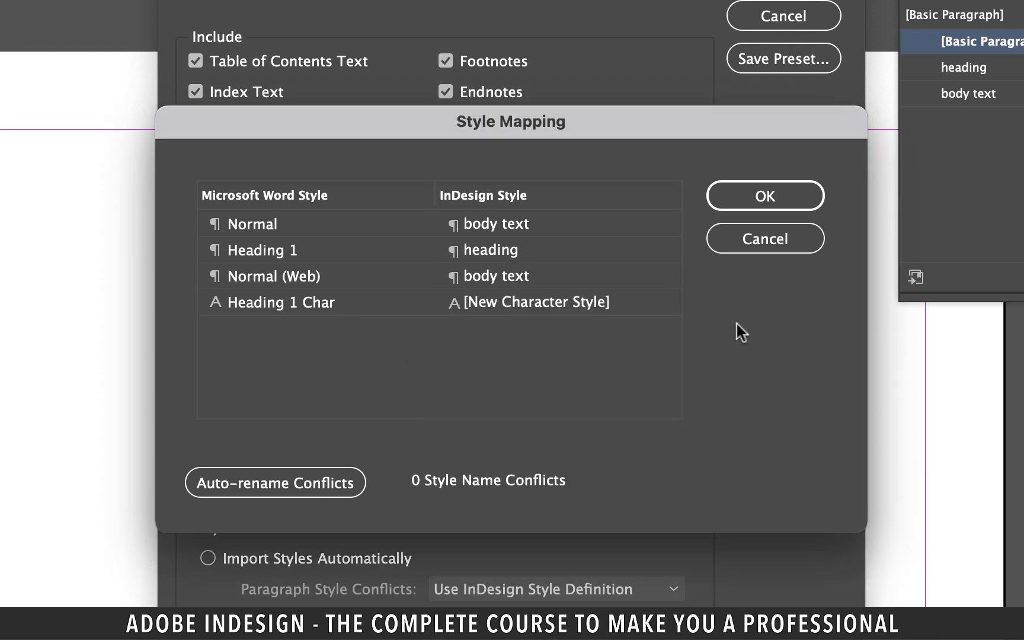
left_click(765, 196)
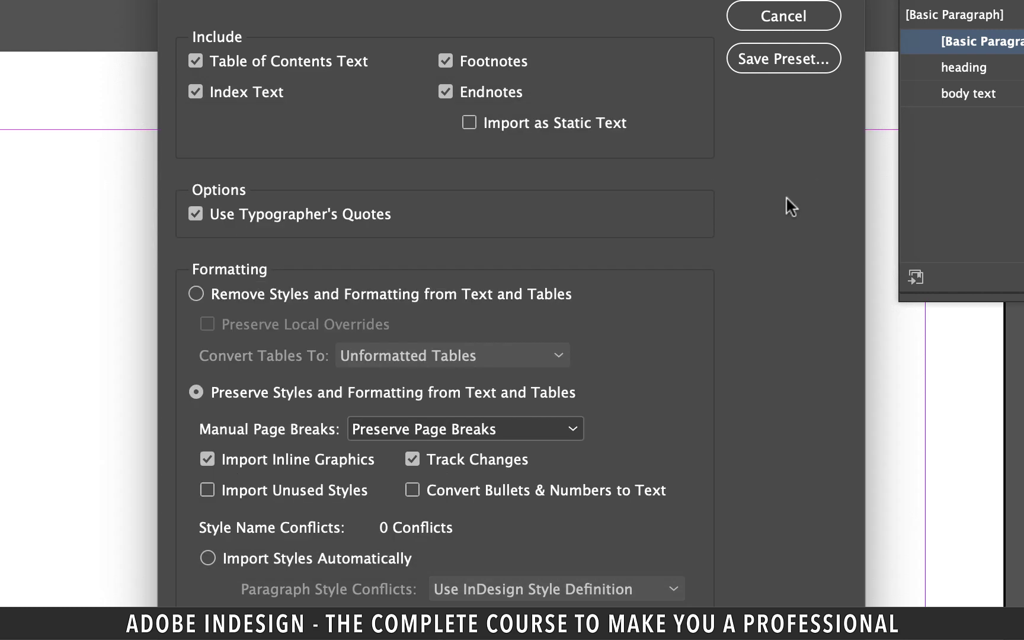
Load the imported text and autoflow it into both columns from the top-left of the first column
left_click(768, 4)
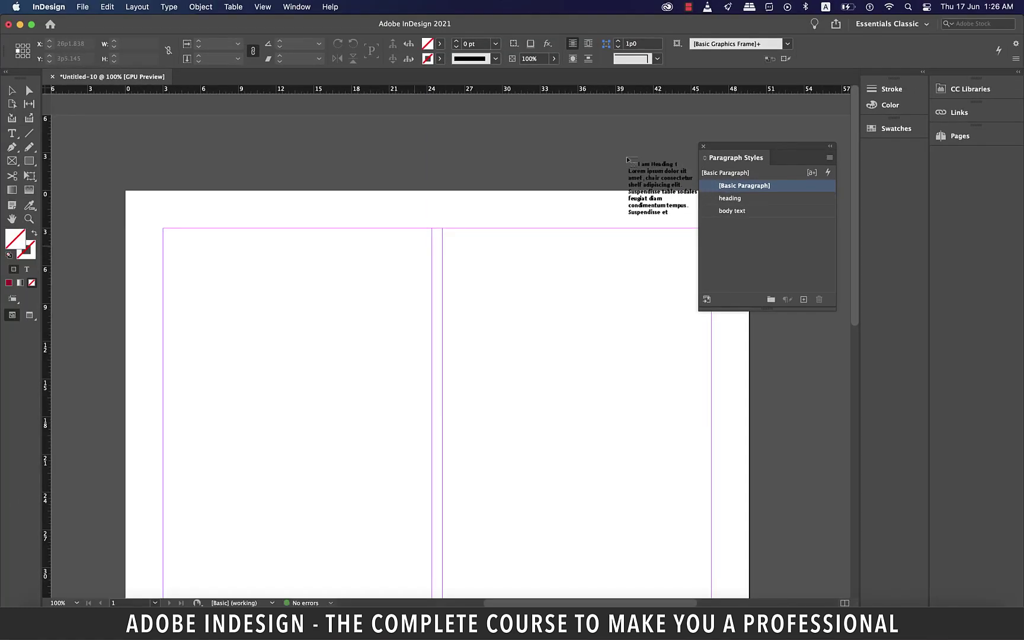
key("shift")
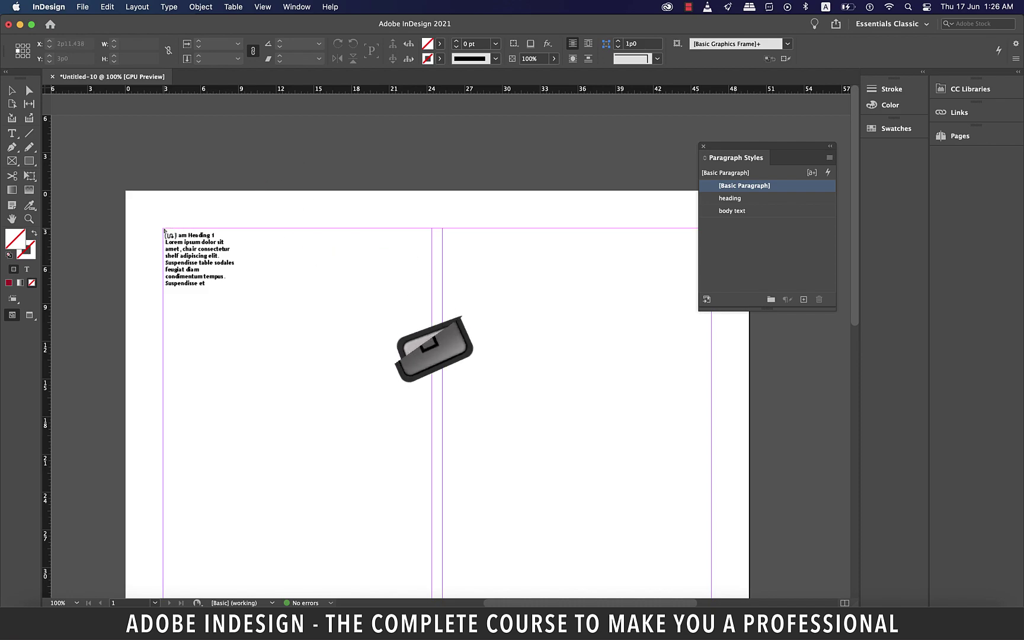
left_click(164, 231, "shift")
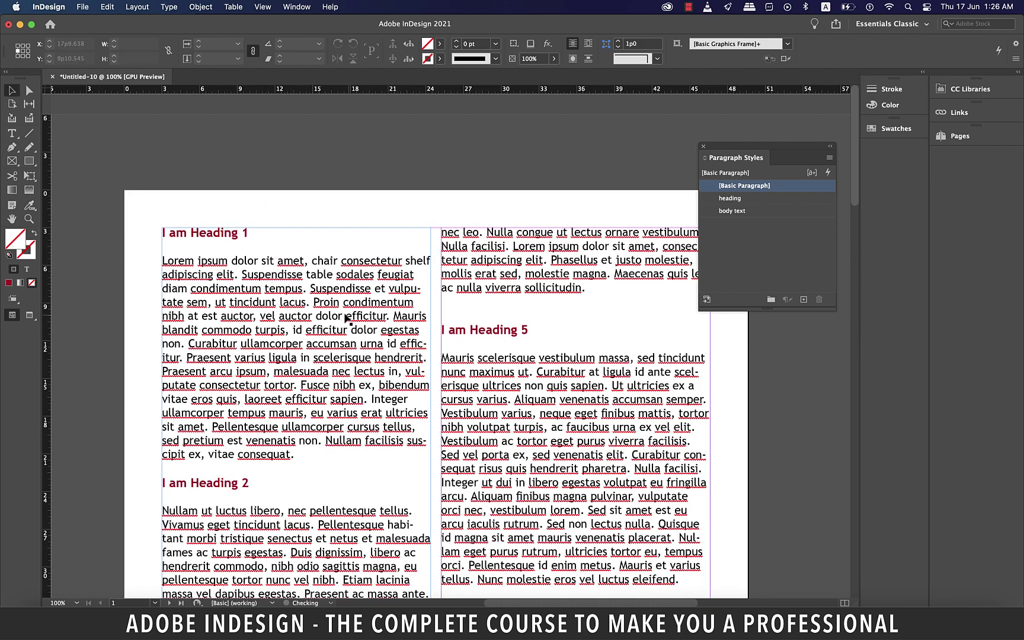
Review the flowed text and check the heading and body text styles in the Paragraph Styles panel
scroll(346, 321, "down", 2)
scroll(413, 335, "down", 10)
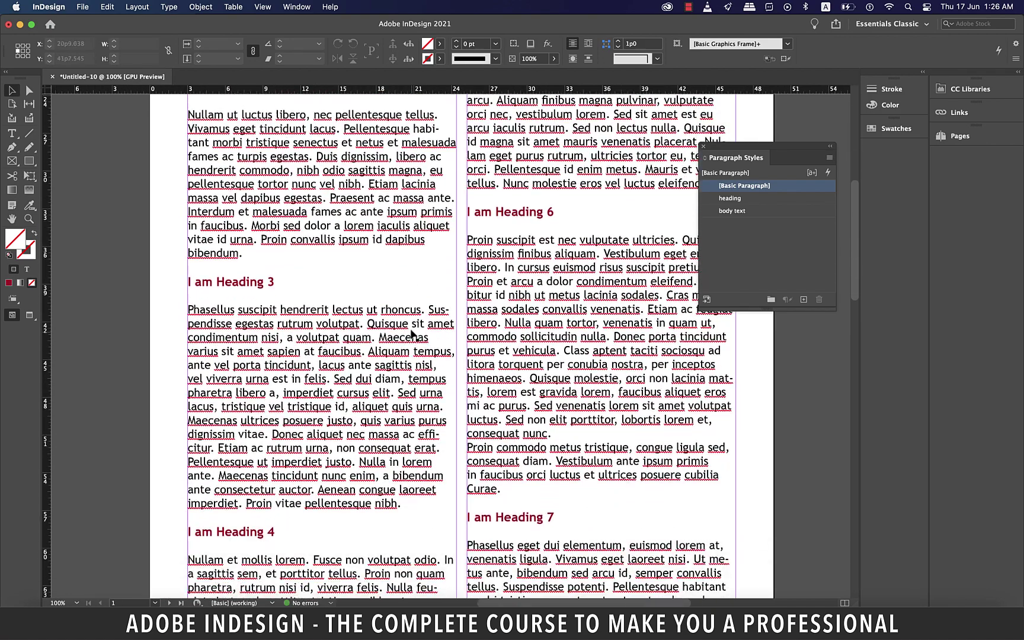
scroll(413, 336, "up", 7)
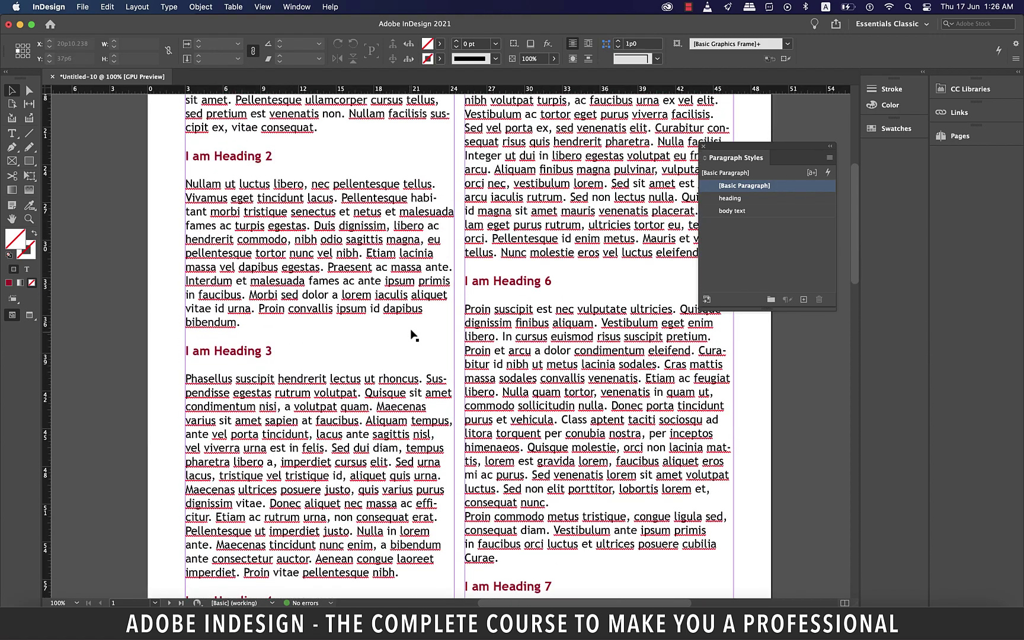
scroll(413, 336, "up", 4)
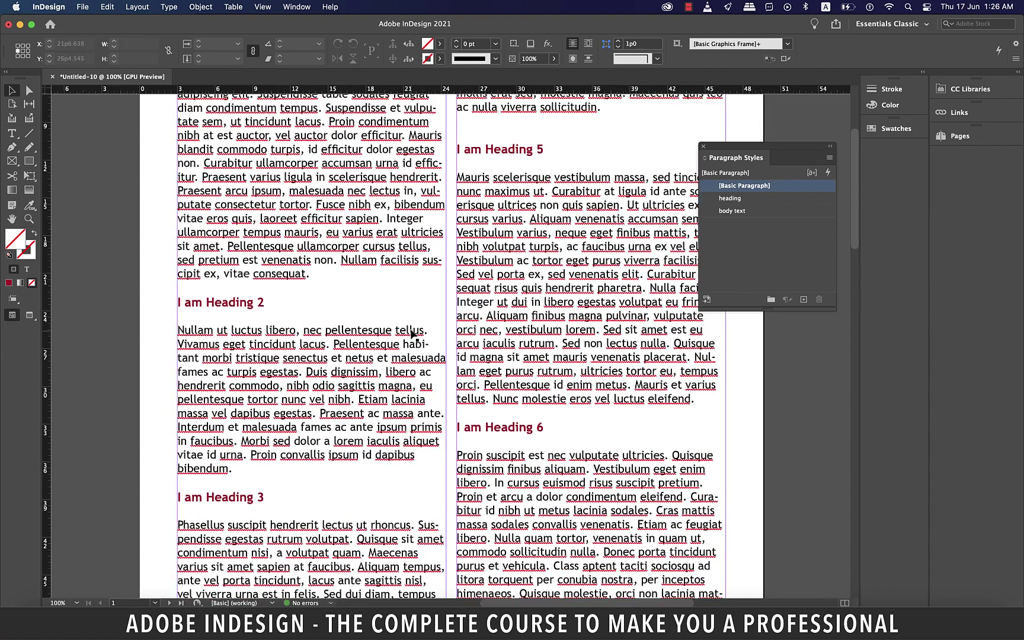
left_click(729, 198)
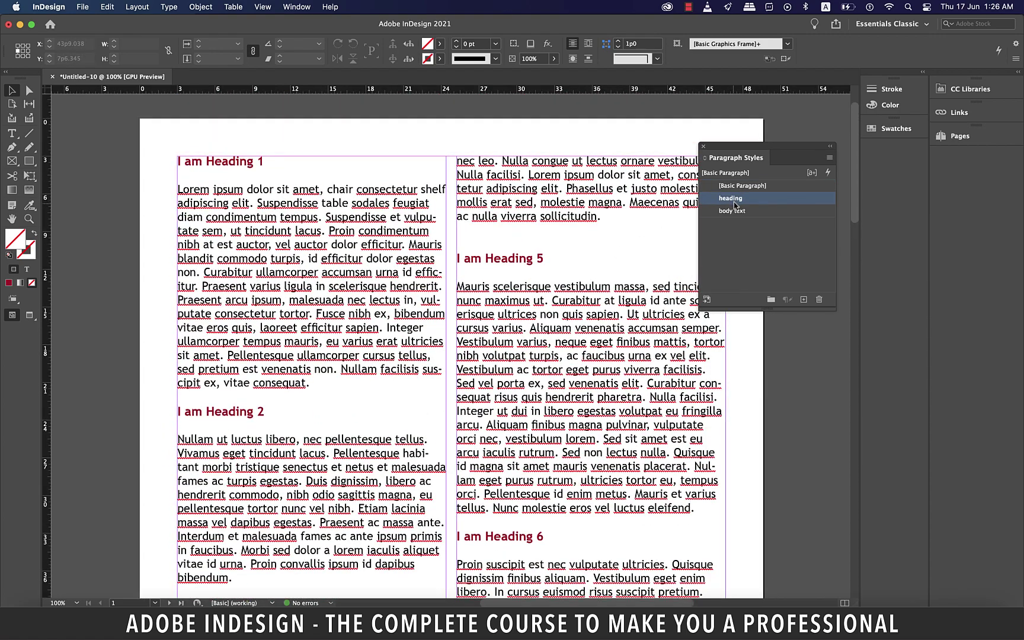
left_click(734, 211)
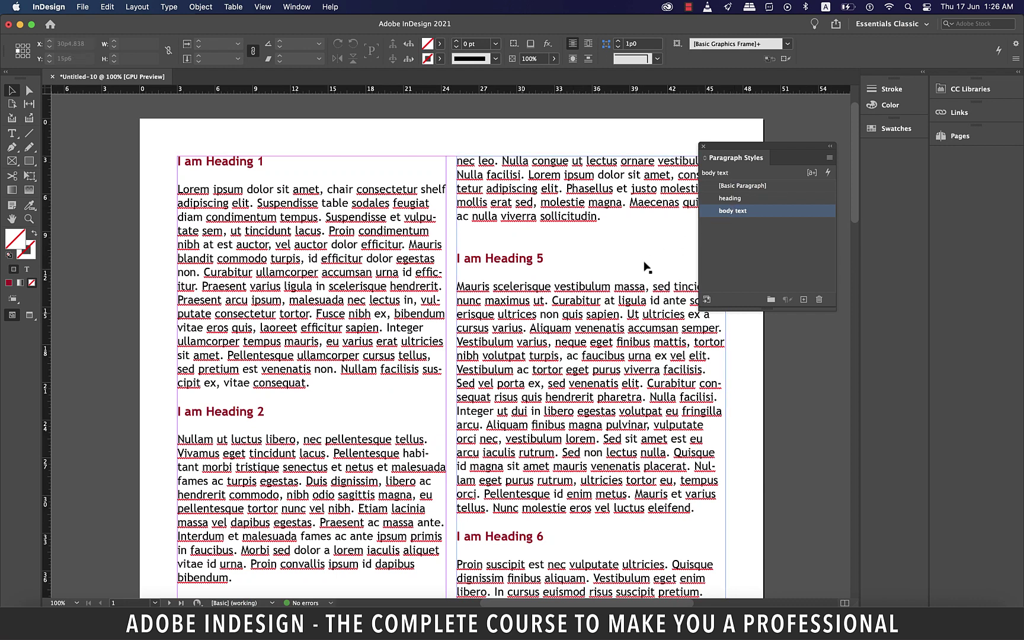